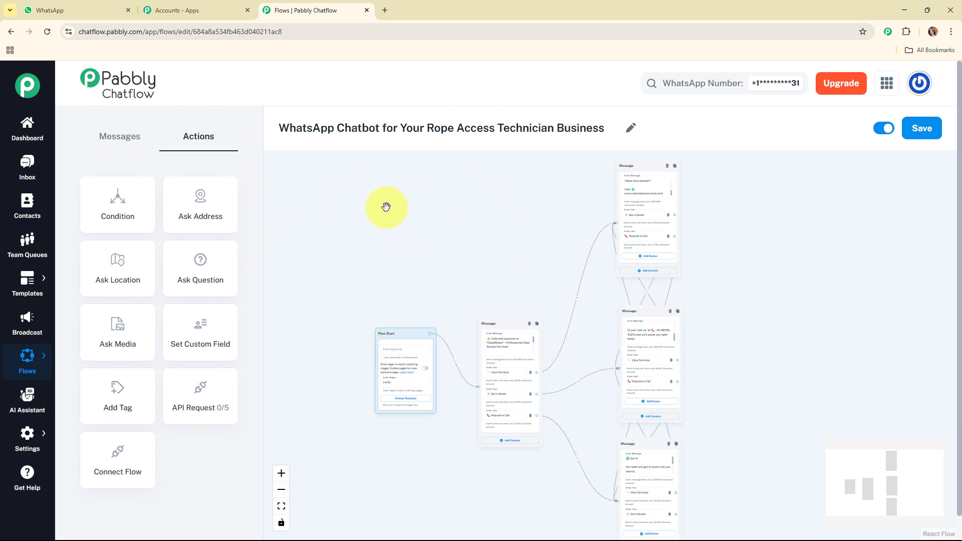
Switch to WhatsApp and send "Hey I want to talk with agent" in the Pabbly Chatflow chat
{"action": "left_click", "coordinate": [90, 9]}
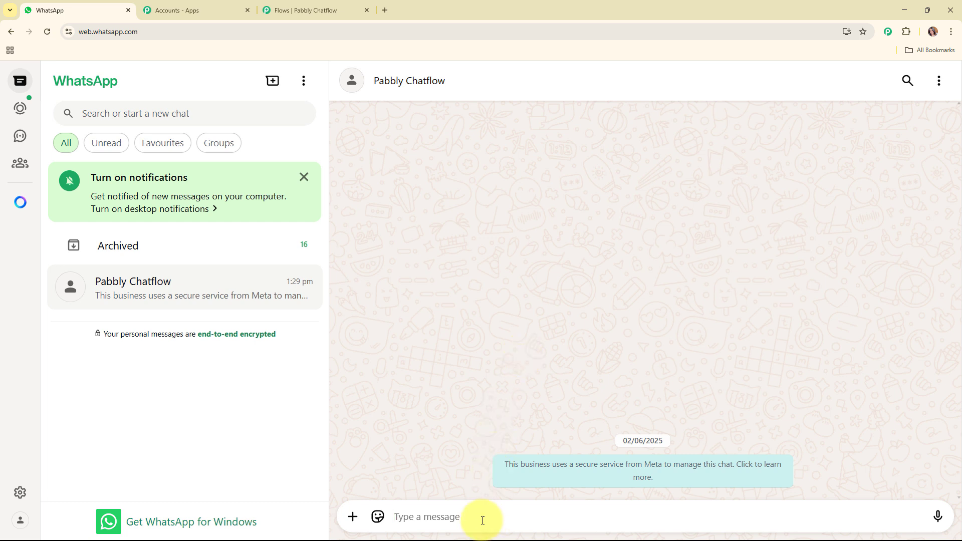
{"action": "type", "text": "H"}
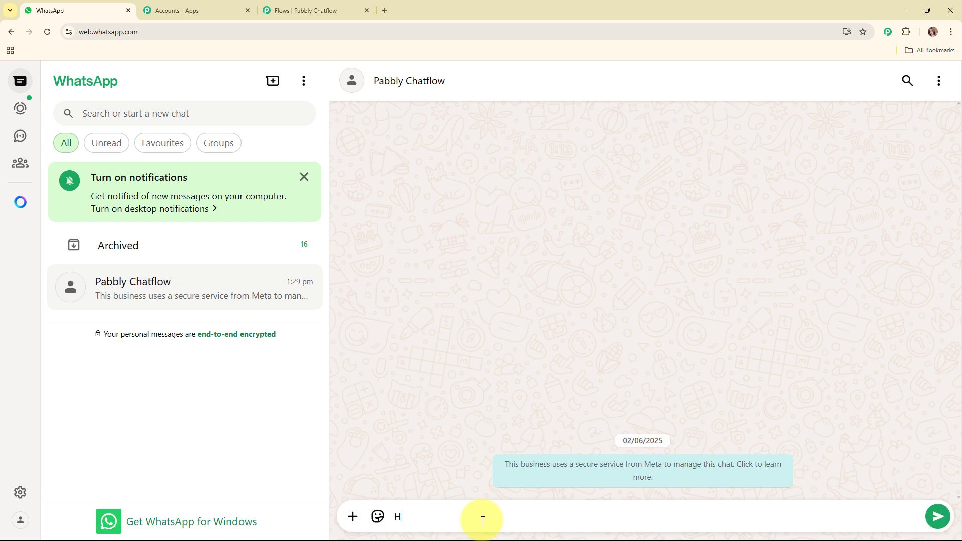
{"action": "type", "text": "ey I want to talk with agent"}
{"action": "key", "text": "Return"}
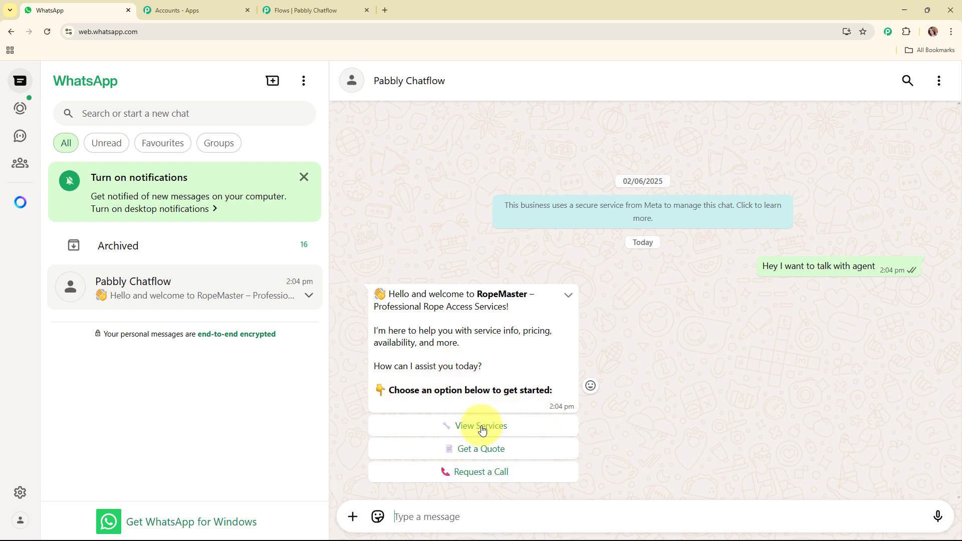
Test the chatbot's reply options by choosing Request a Call, View Services and Get a Quote in turn
{"action": "left_click", "coordinate": [487, 475]}
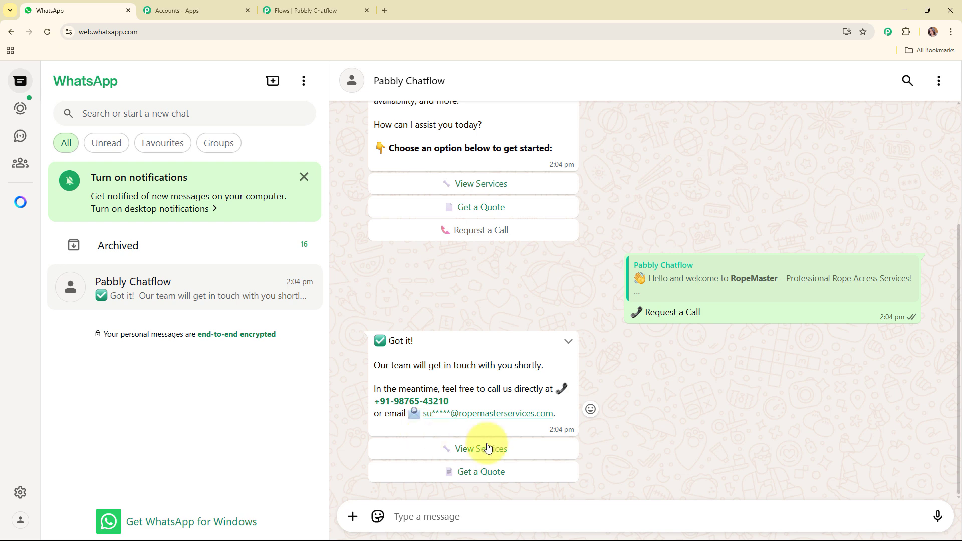
{"action": "left_click", "coordinate": [516, 457]}
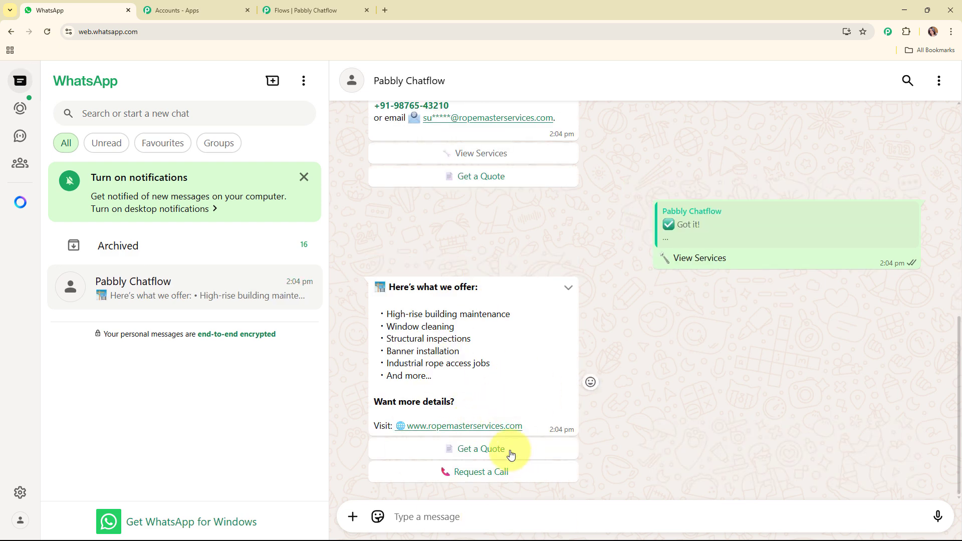
{"action": "left_click", "coordinate": [511, 454]}
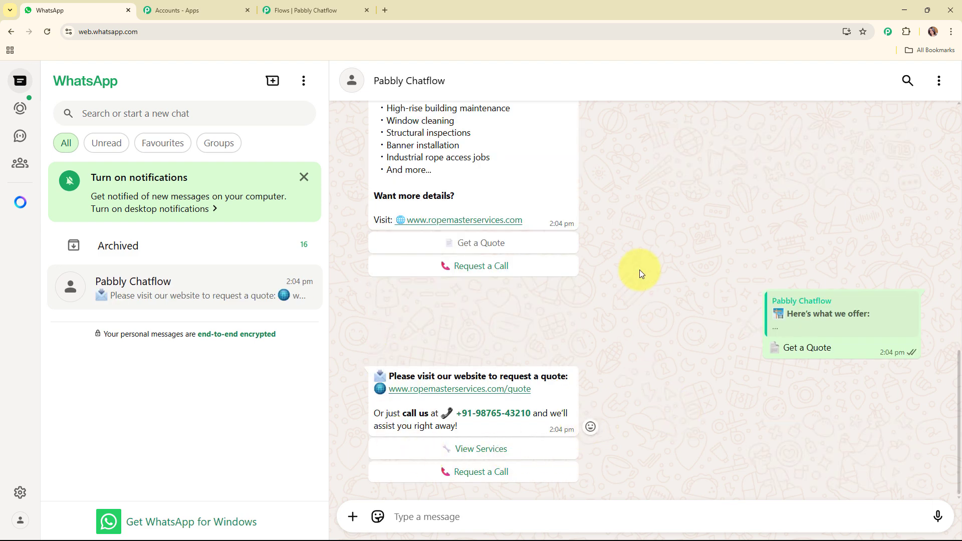
Close the Chatflow flow editor without saving its changes and close the Pabbly accounts page
{"action": "left_click", "coordinate": [367, 10]}
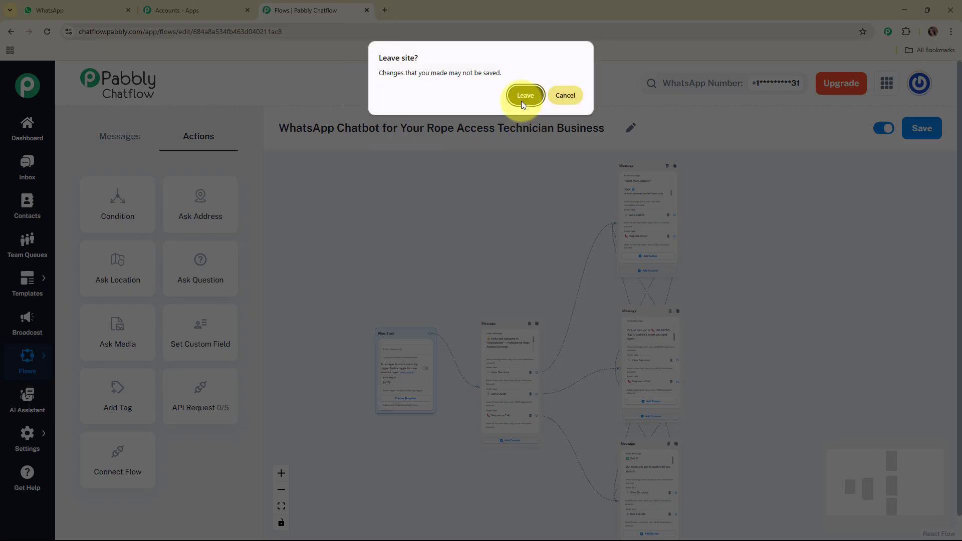
{"action": "left_click", "coordinate": [524, 95]}
{"action": "left_click", "coordinate": [247, 10]}
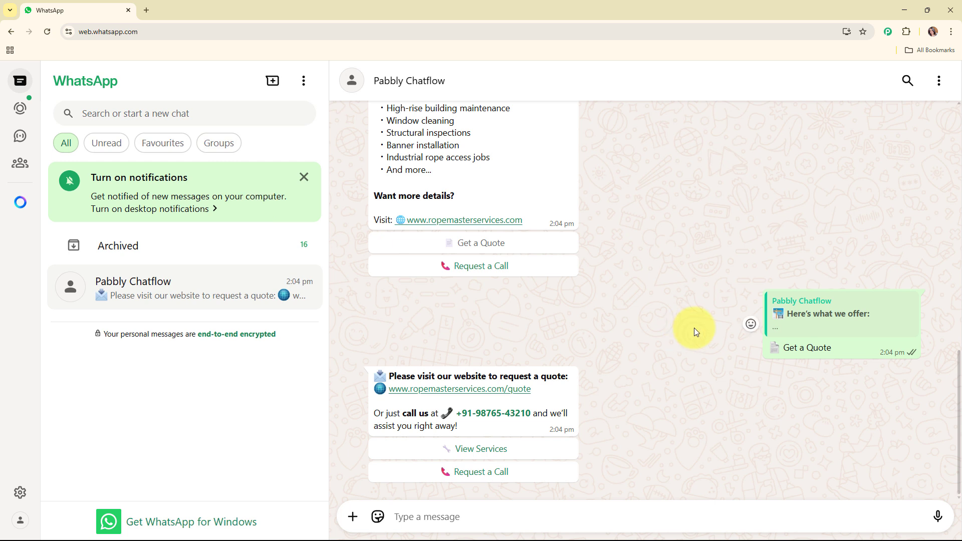
Open the Pabbly Chatflow website at pabbly.com/chatflow/inr/ in a new browser tab
{"action": "left_click", "coordinate": [146, 10]}
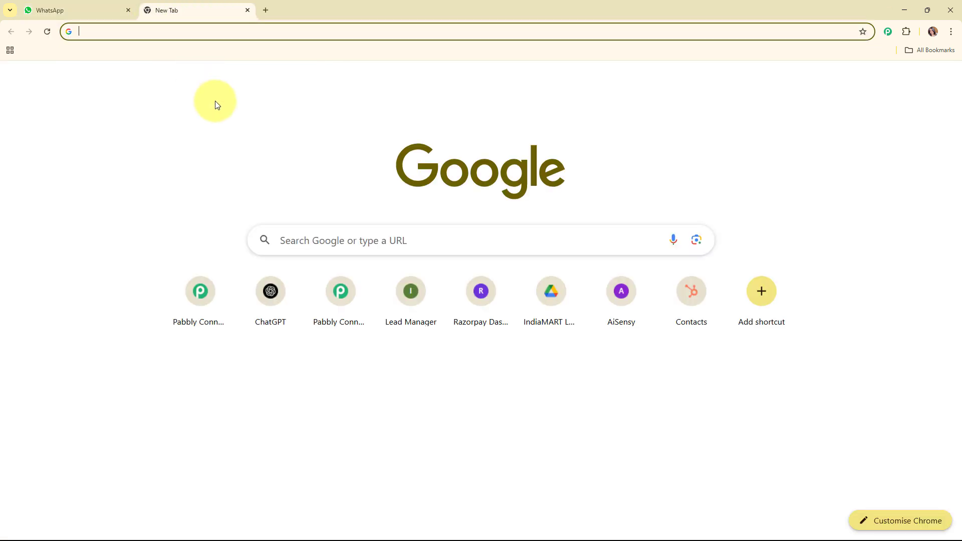
{"action": "type", "text": "pa"}
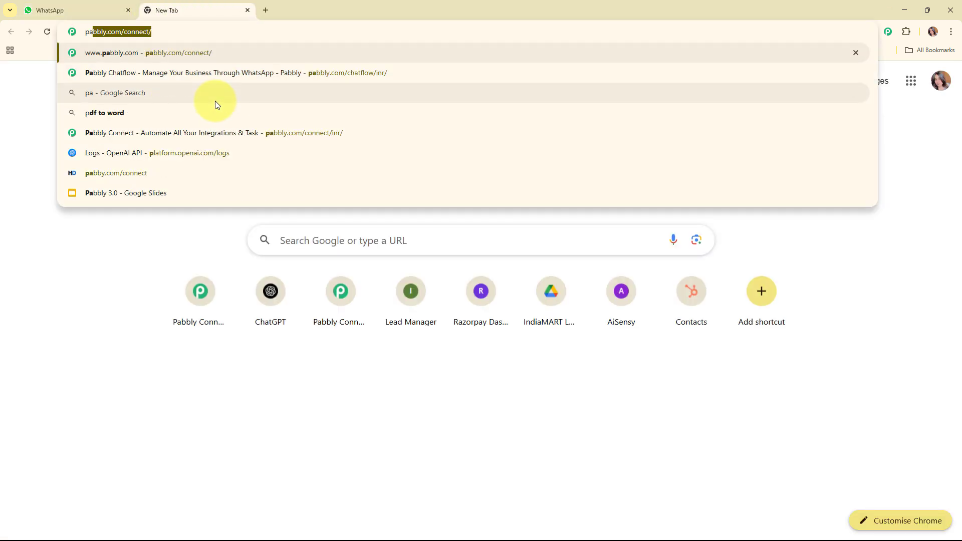
{"action": "type", "text": "bbly"}
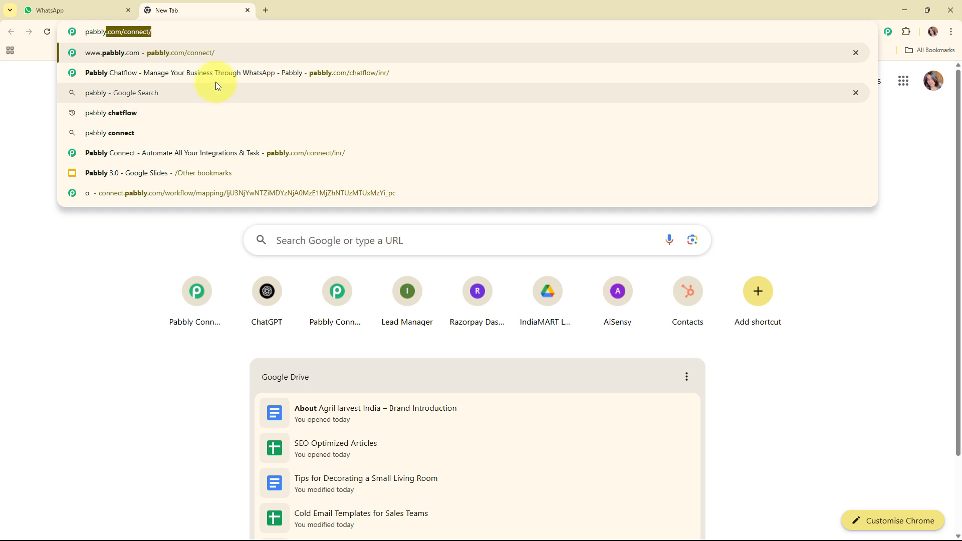
{"action": "left_click", "coordinate": [214, 78]}
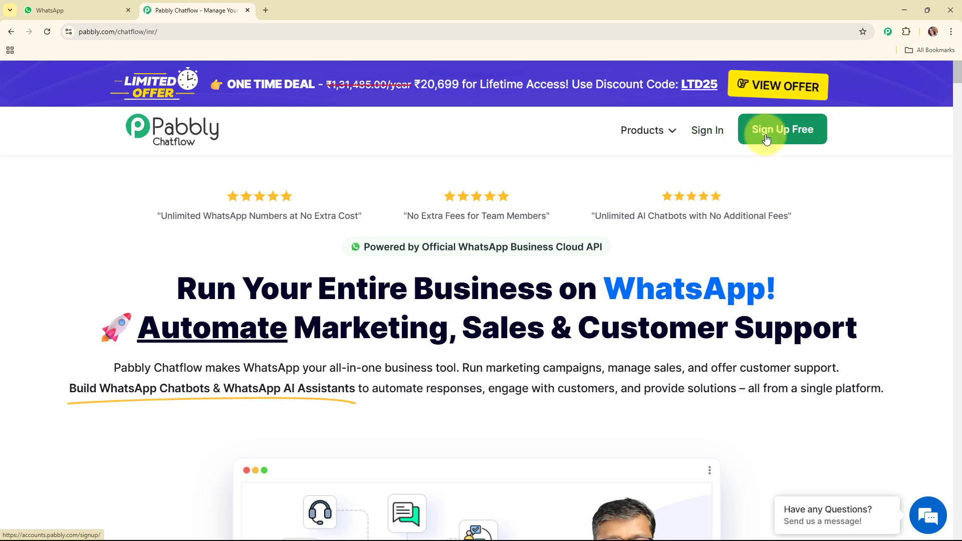
Sign in to the existing Pabbly account and access the Pabbly Chatflow app from All Pabbly Apps
{"action": "left_click", "coordinate": [709, 132]}
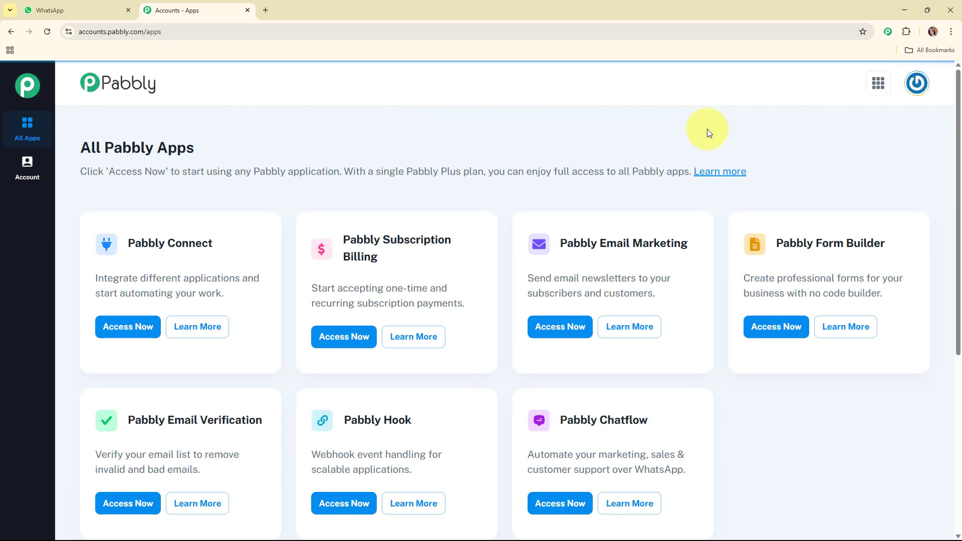
{"action": "left_click_drag", "start_coordinate": [73, 146], "coordinate": [215, 150]}
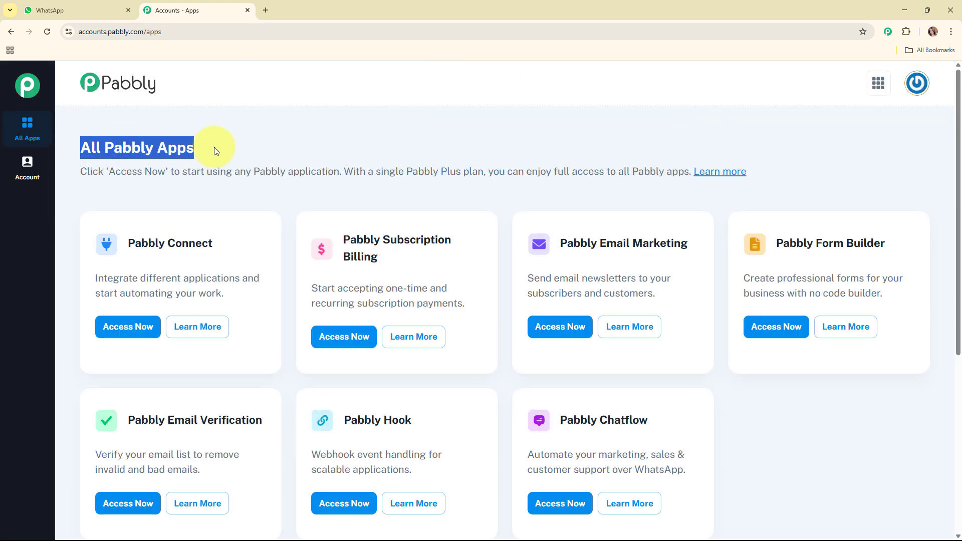
{"action": "left_click", "coordinate": [361, 139]}
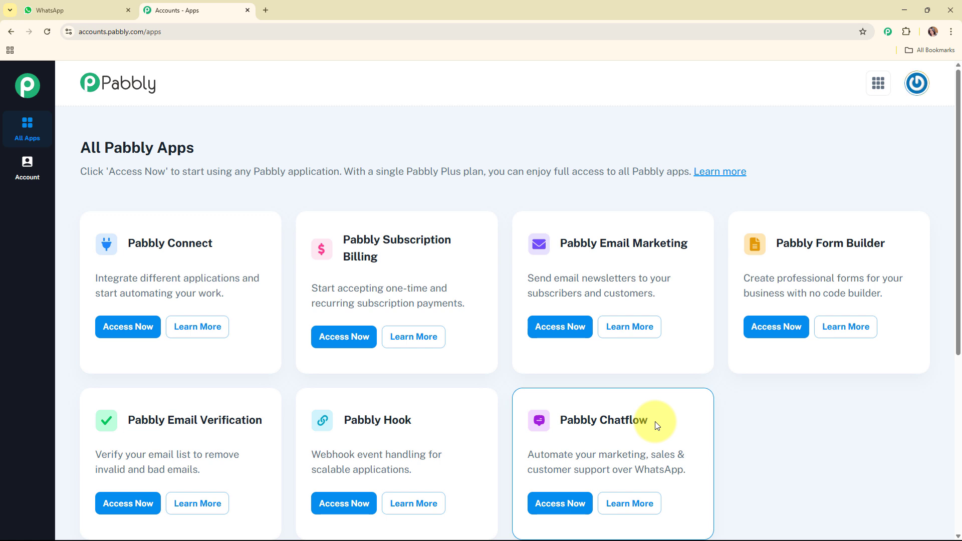
{"action": "left_click", "coordinate": [568, 516]}
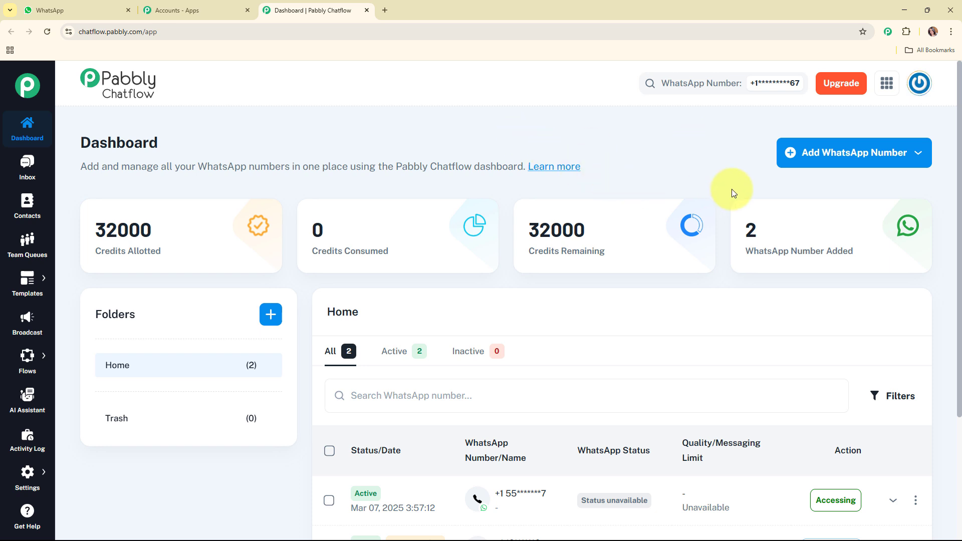
Open the Manual Token Connect form for adding a WhatsApp number, examine its required fields, and close it unfilled
{"action": "left_click", "coordinate": [820, 159]}
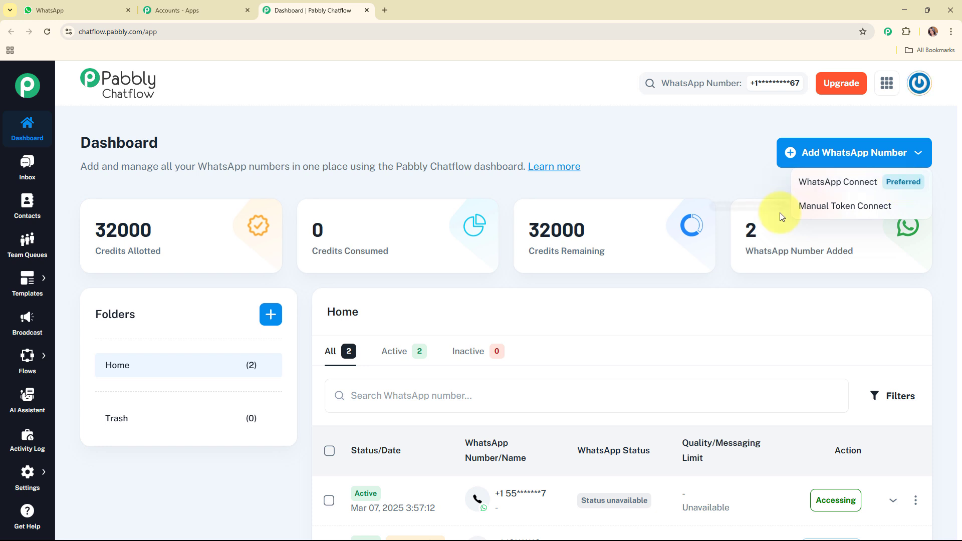
{"action": "left_click", "coordinate": [829, 212]}
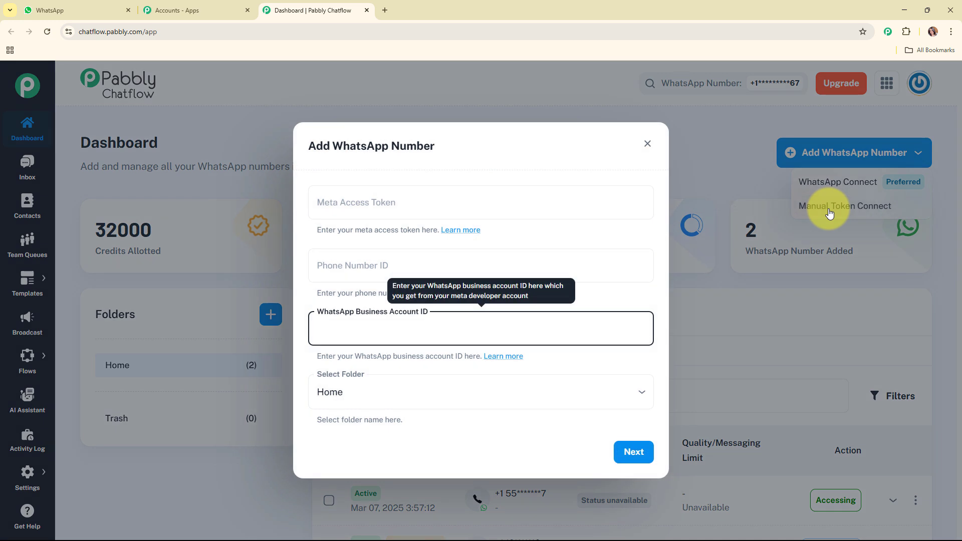
{"action": "left_click", "coordinate": [644, 235]}
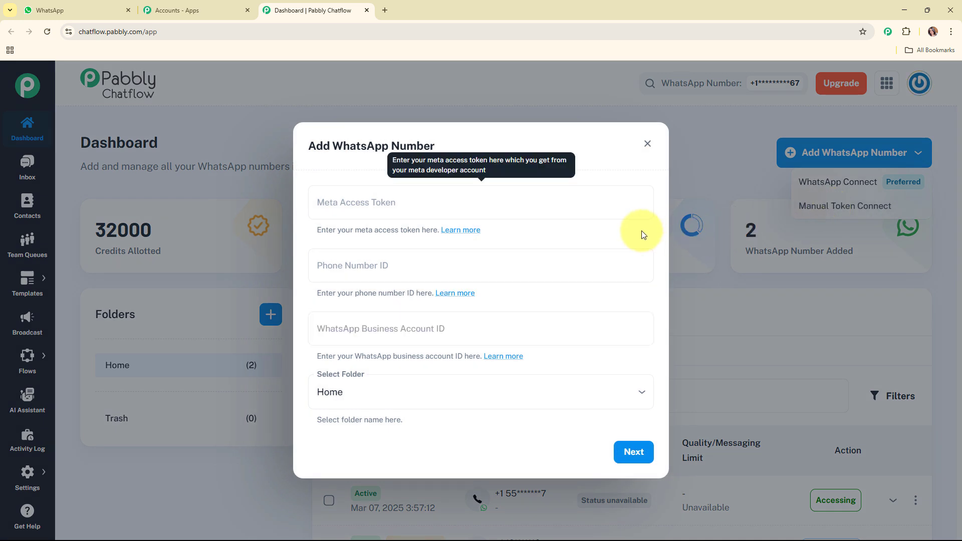
{"action": "left_click", "coordinate": [408, 201]}
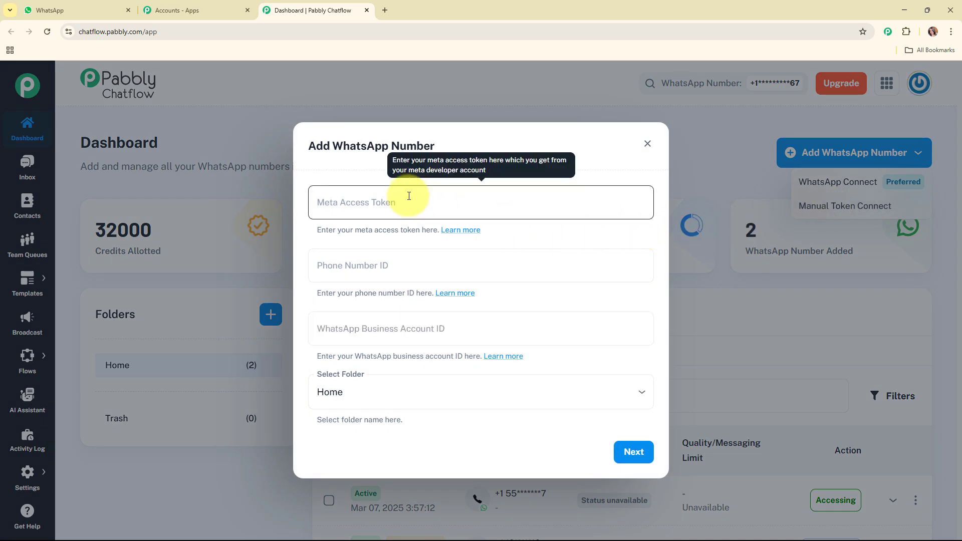
{"action": "left_click", "coordinate": [424, 265]}
{"action": "left_click", "coordinate": [431, 319]}
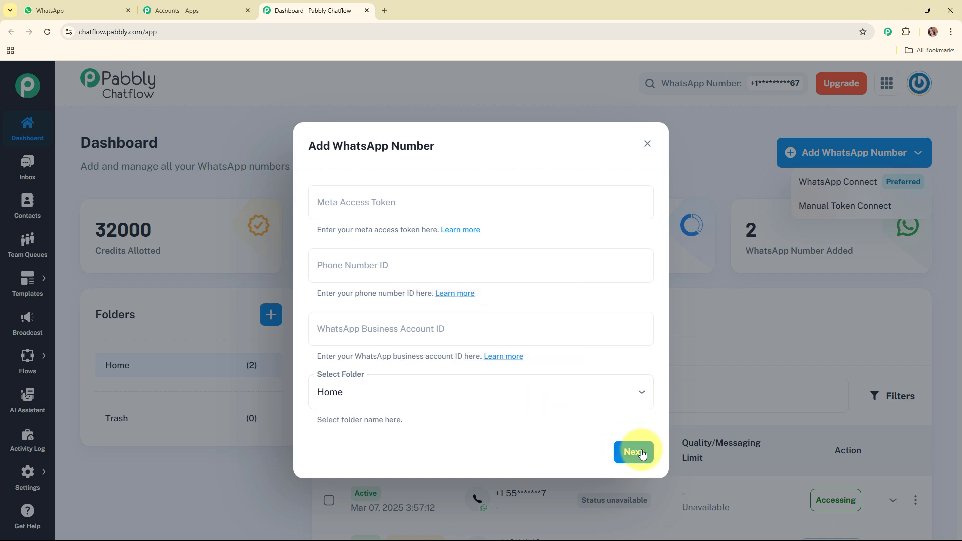
{"action": "left_click", "coordinate": [646, 149]}
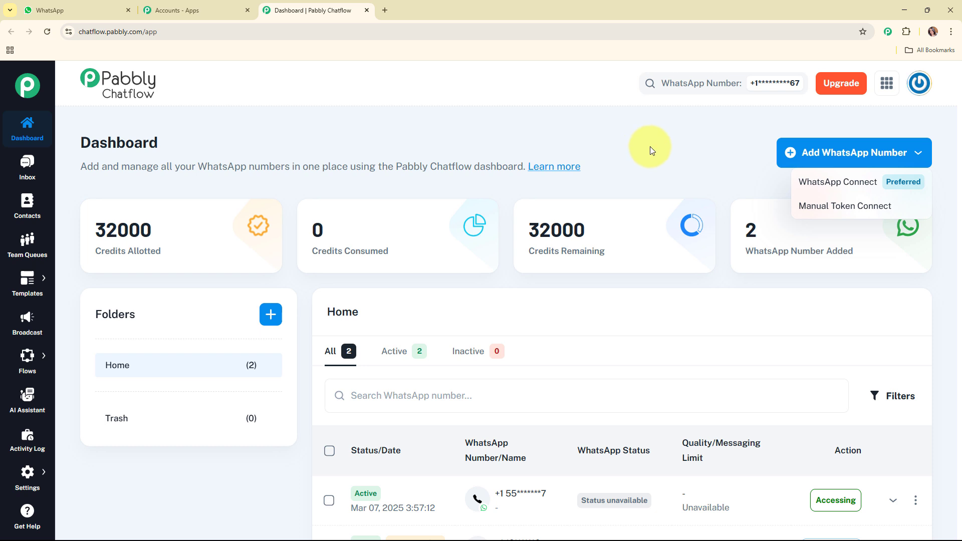
{"action": "left_click", "coordinate": [651, 147]}
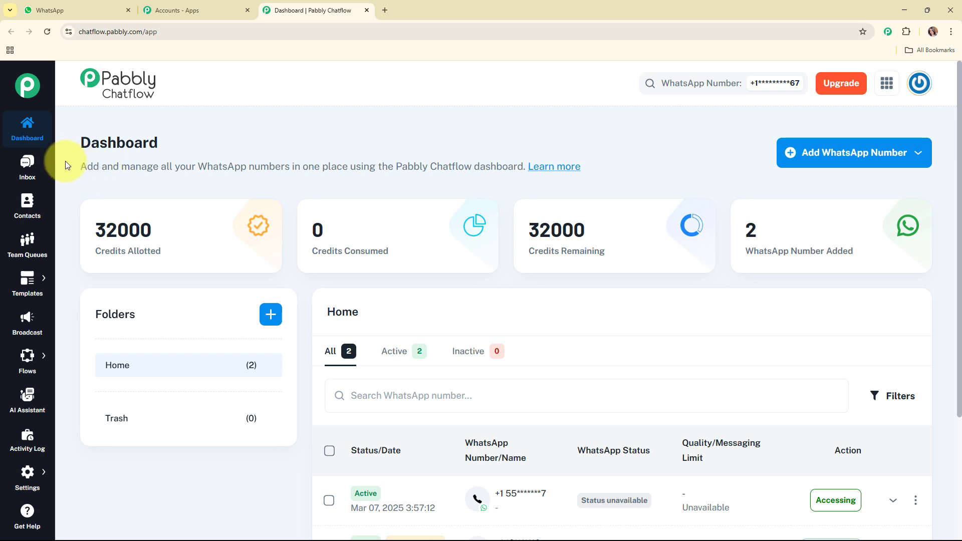
Open the Flow Builder page and look through the list of existing flows
{"action": "mouse_move", "coordinate": [98, 216]}
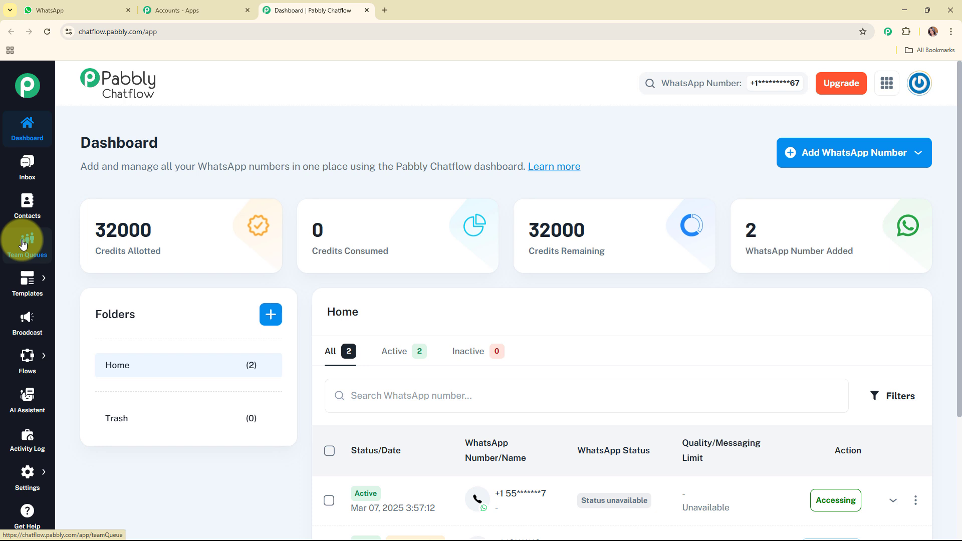
{"action": "mouse_move", "coordinate": [28, 281]}
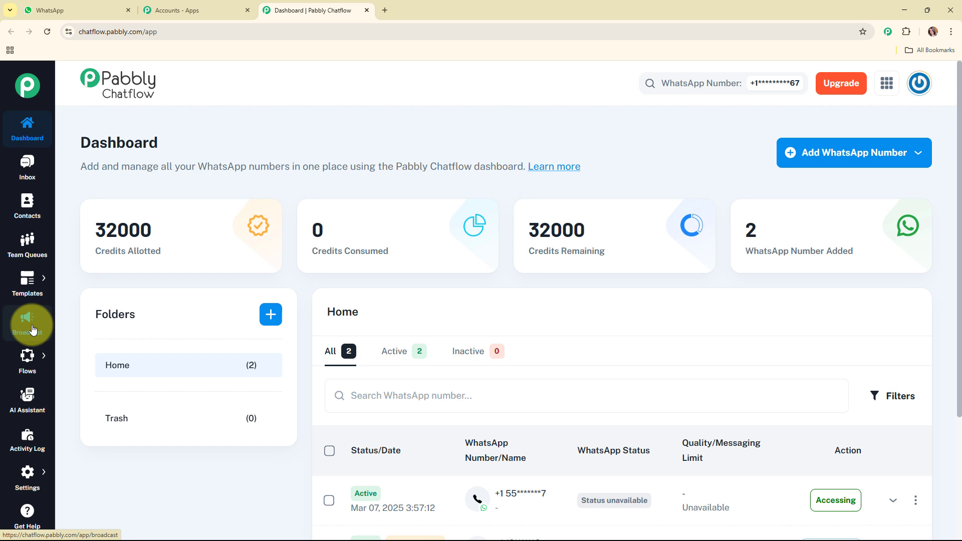
{"action": "mouse_move", "coordinate": [30, 357]}
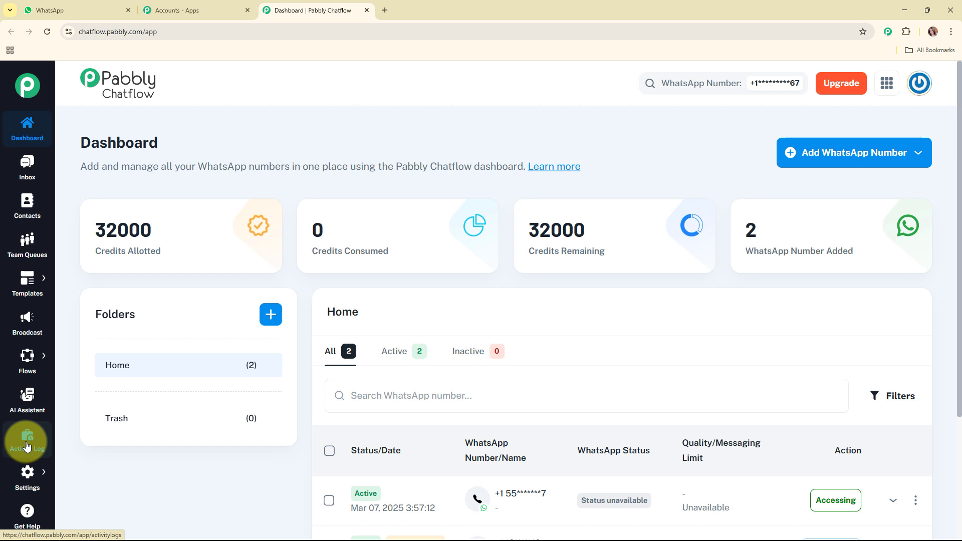
{"action": "mouse_move", "coordinate": [30, 471]}
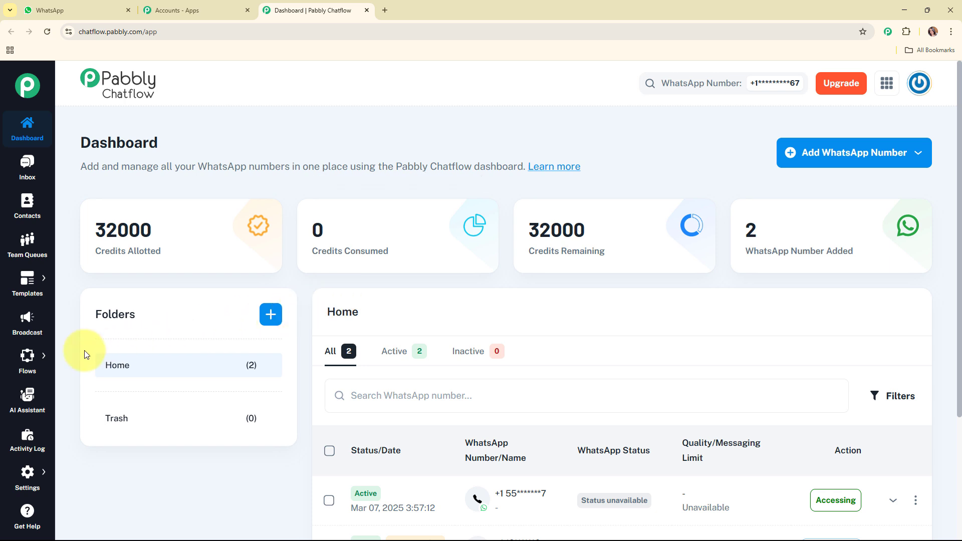
{"action": "left_click", "coordinate": [120, 353]}
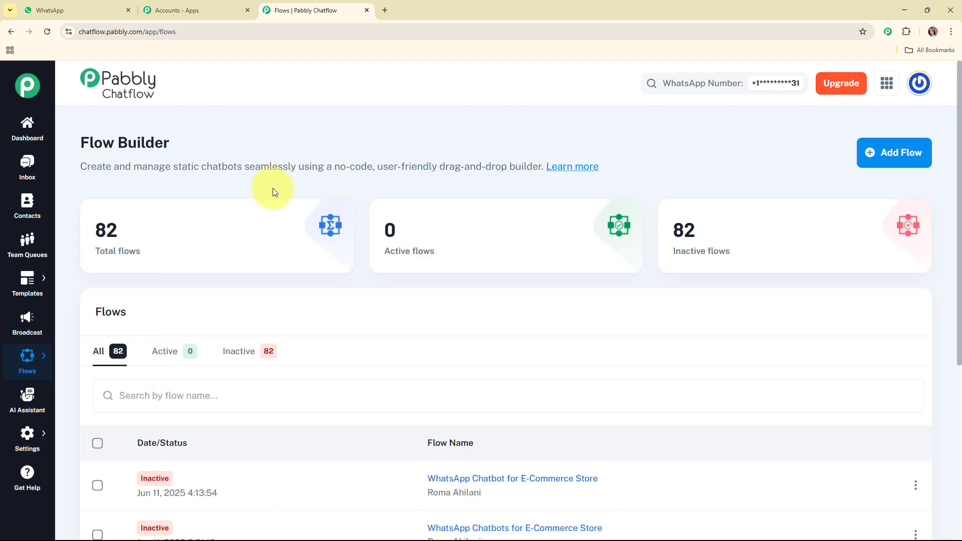
{"action": "scroll", "coordinate": [657, 333], "scroll_direction": "down", "scroll_amount": 4}
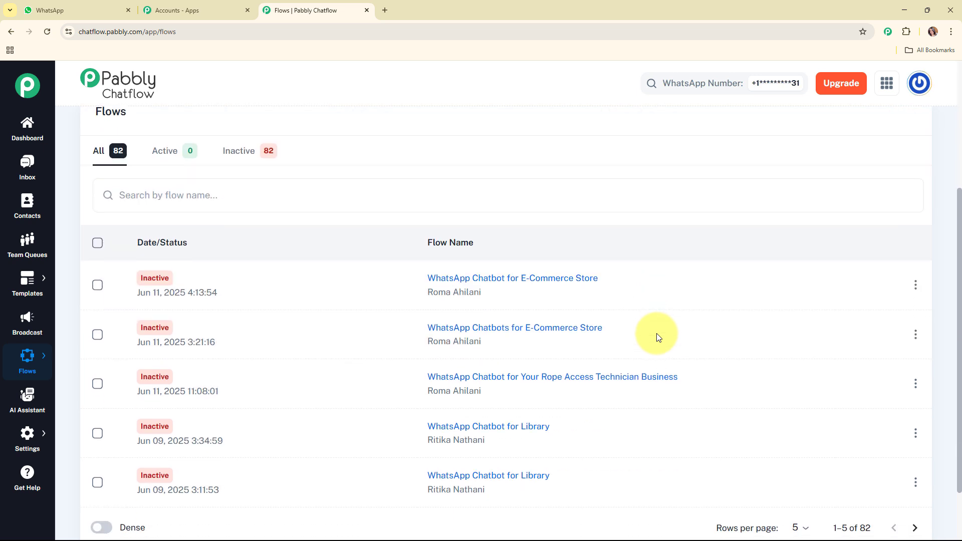
{"action": "scroll", "coordinate": [656, 333], "scroll_direction": "up", "scroll_amount": 4}
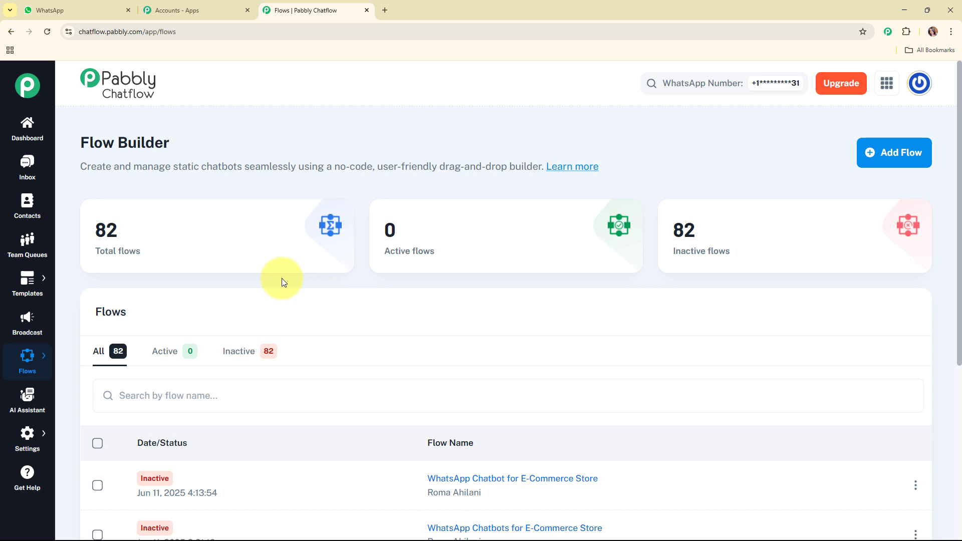
Add a new flow and name it "WhatsApp Chatbot for Your Rope Access Technician Business"
{"action": "left_click", "coordinate": [905, 156]}
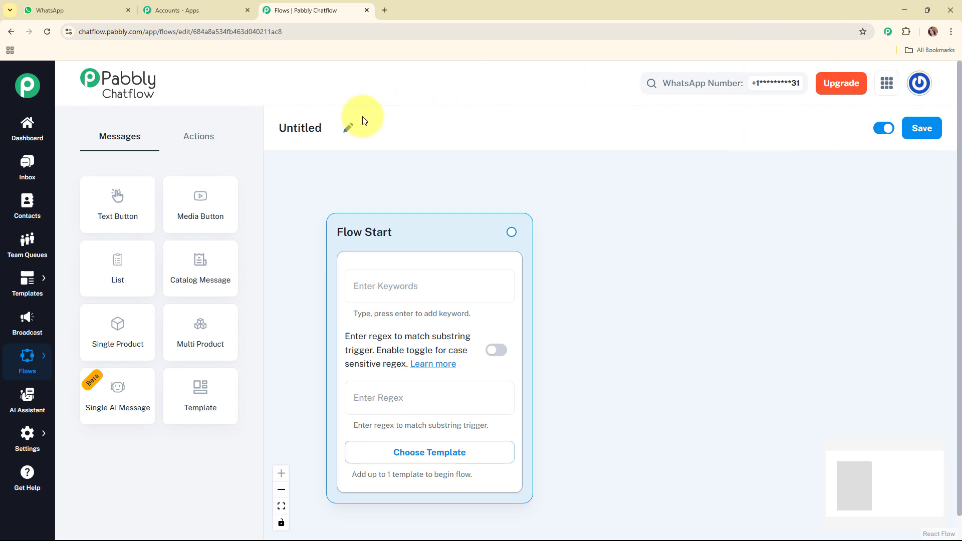
{"action": "left_click", "coordinate": [349, 129]}
{"action": "key", "text": "ctrl+a"}
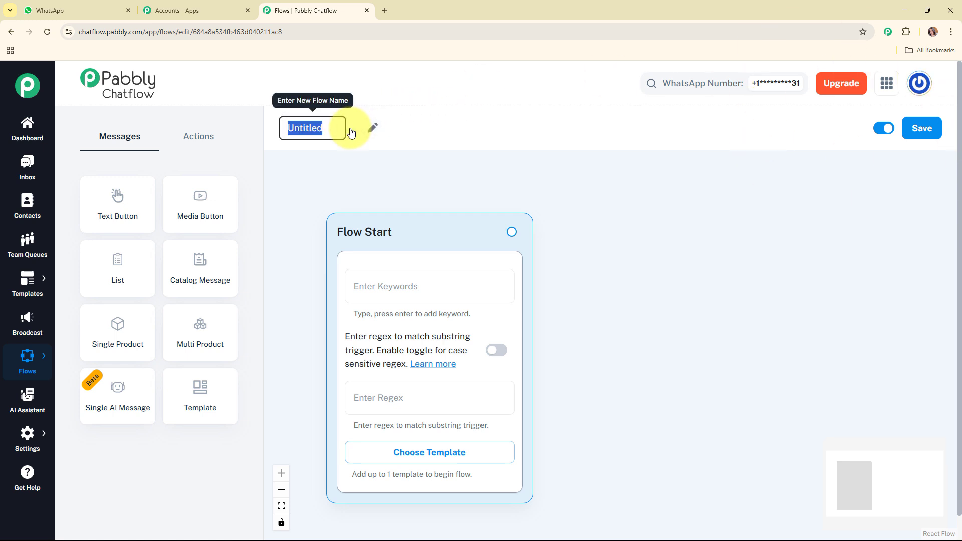
{"action": "type", "text": "WhatsApp Chatbot for Your Rope Access Technician Business"}
{"action": "key", "text": "Return"}
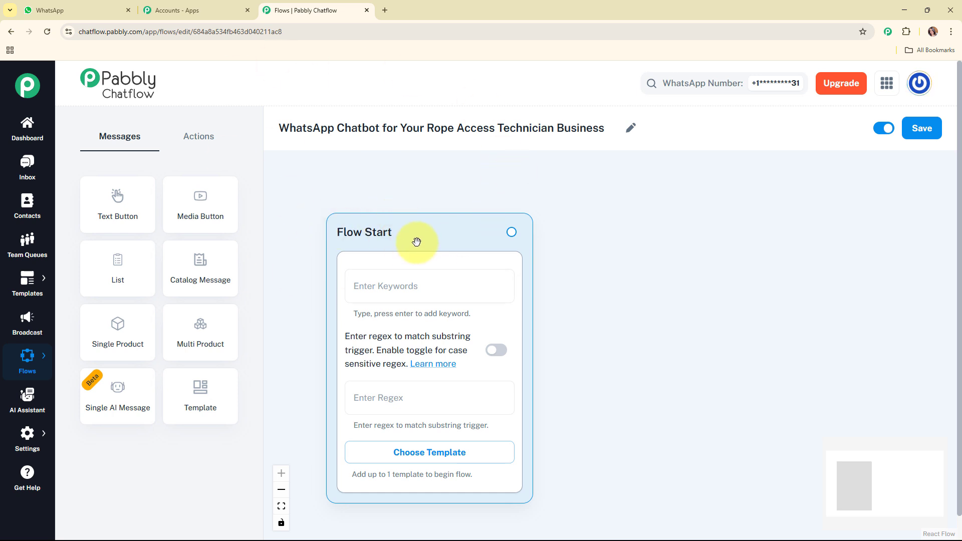
{"action": "left_click_drag", "start_coordinate": [417, 242], "coordinate": [406, 228]}
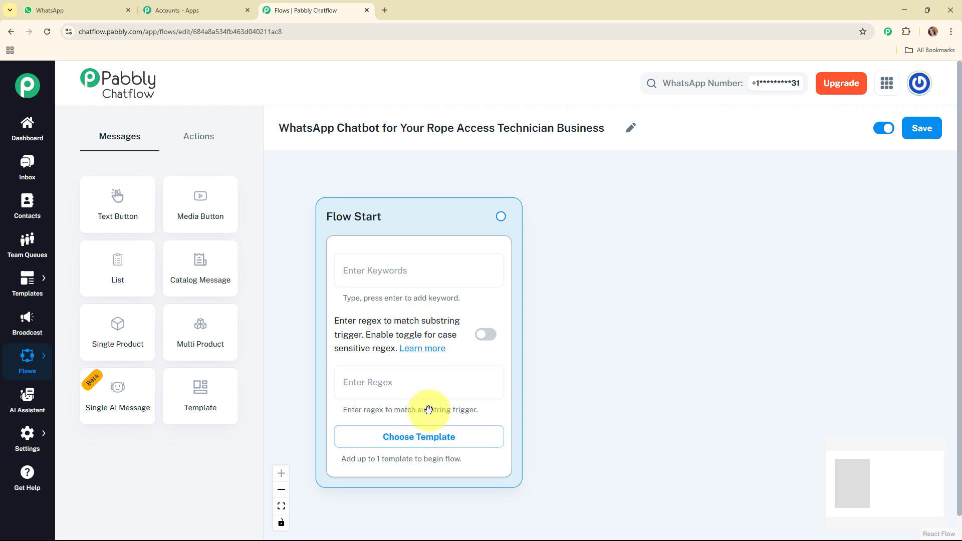
{"action": "left_click", "coordinate": [397, 275]}
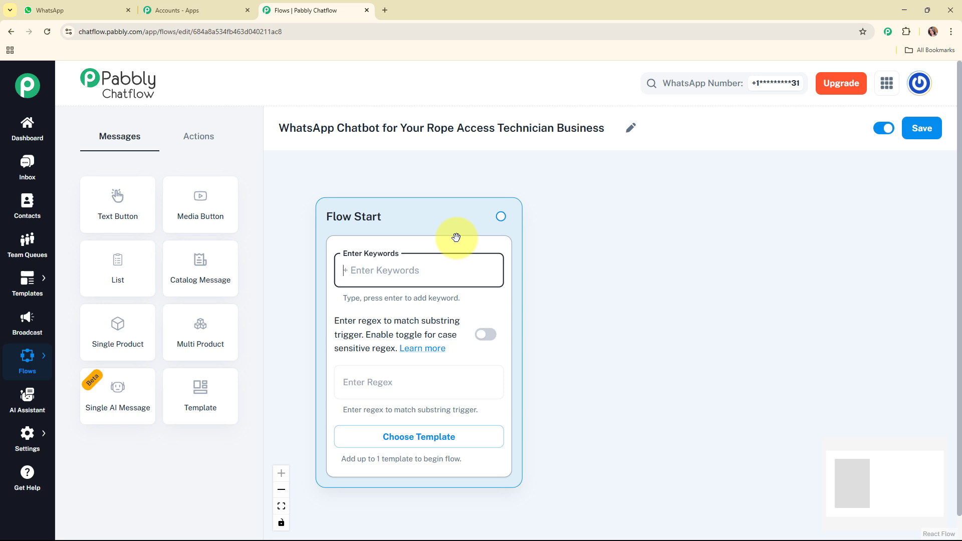
{"action": "type", "text": "Hey"}
{"action": "key", "text": "Return"}
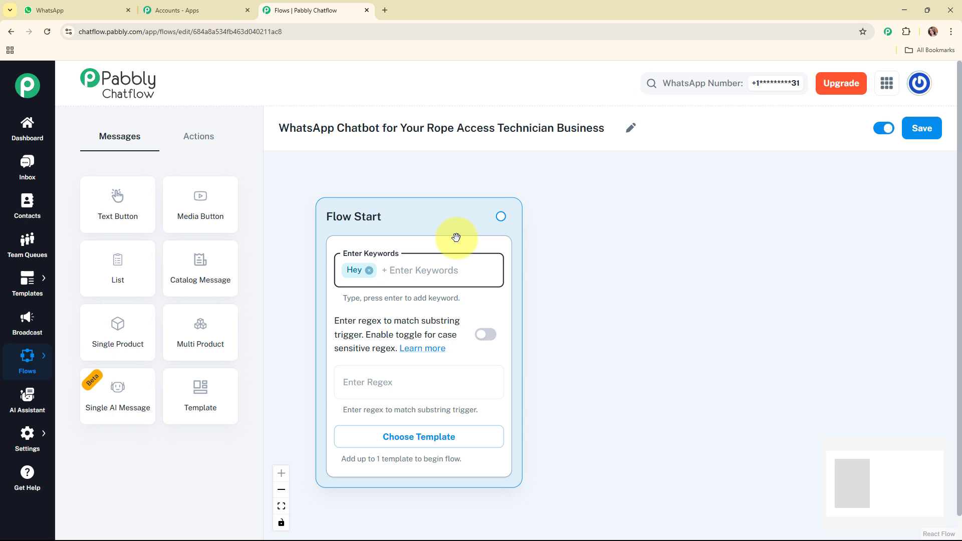
{"action": "key", "text": "BackSpace"}
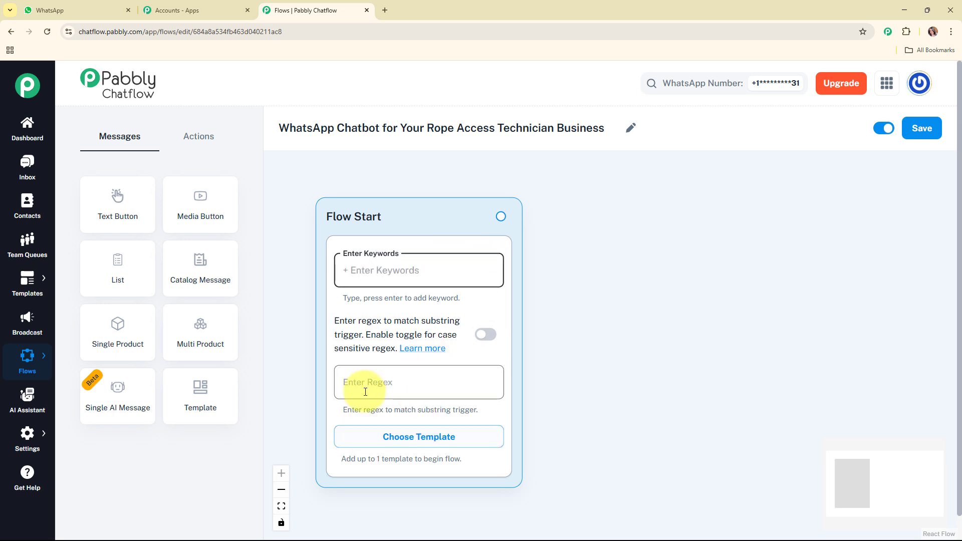
Set the Flow Start trigger regex to [\s\S]+ so that any incoming message matches
{"action": "left_click", "coordinate": [445, 387]}
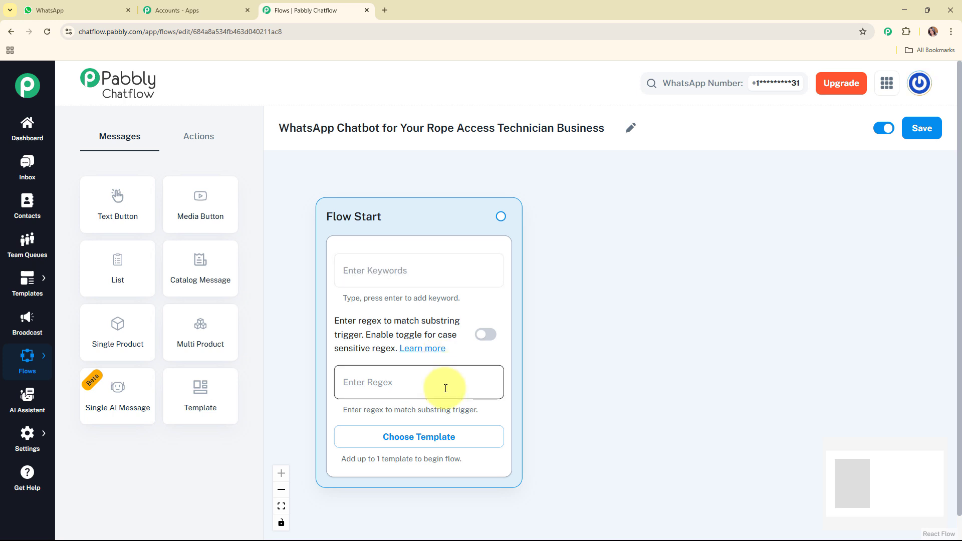
{"action": "left_click", "coordinate": [407, 387]}
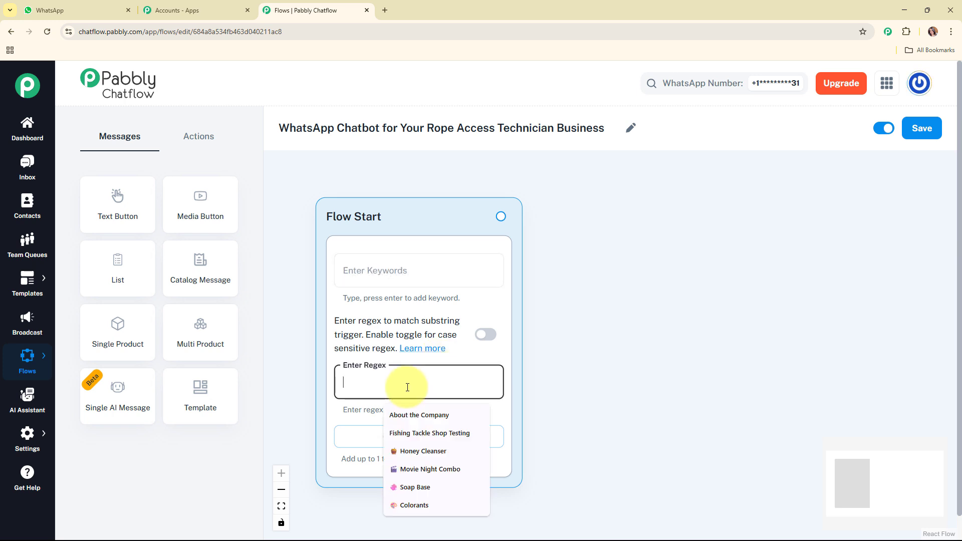
{"action": "type", "text": "[\\s\\S]+"}
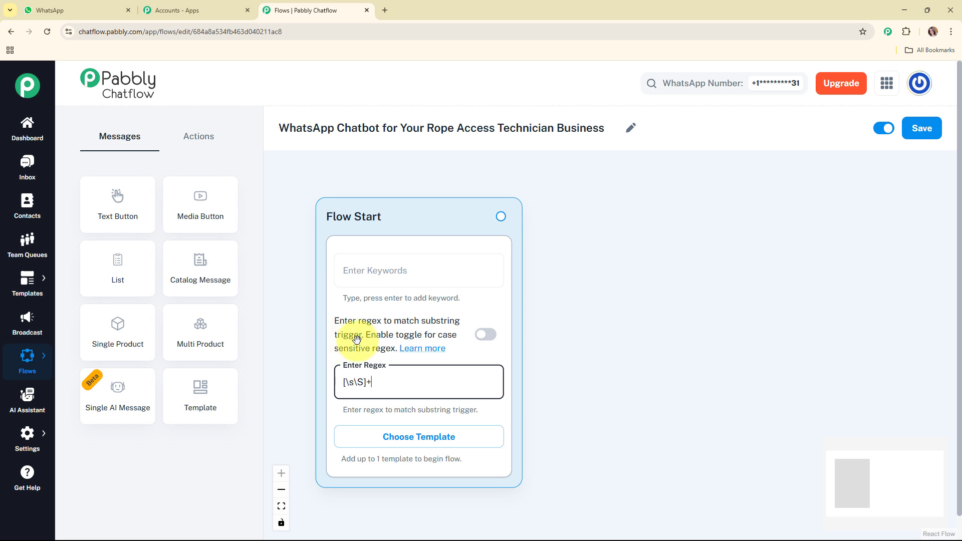
{"action": "left_click", "coordinate": [450, 359]}
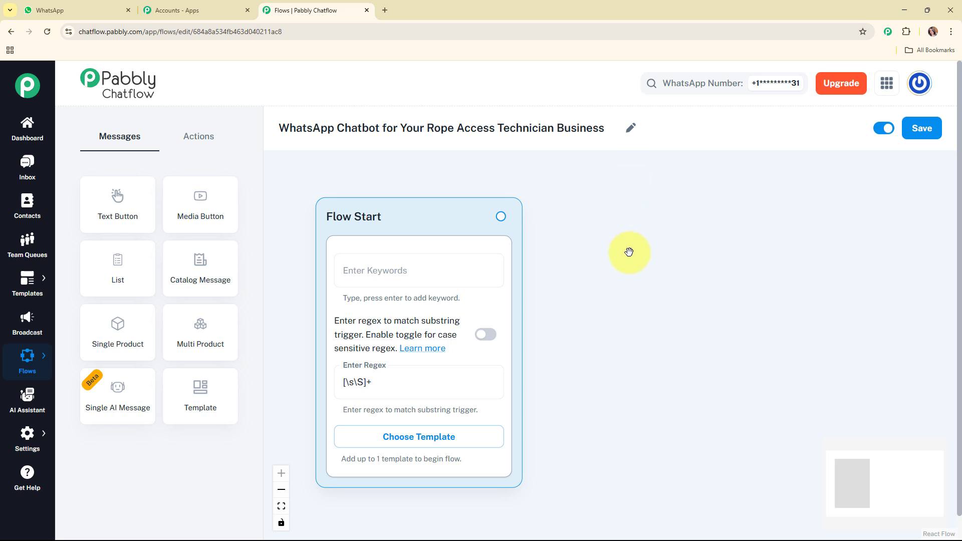
Connect a Text + Button message to Flow Start and enter the welcome text beginning "Hello and welcome to *RopeMaster* – Professional Rope Access Services!"
{"action": "left_click_drag", "start_coordinate": [503, 215], "coordinate": [547, 281]}
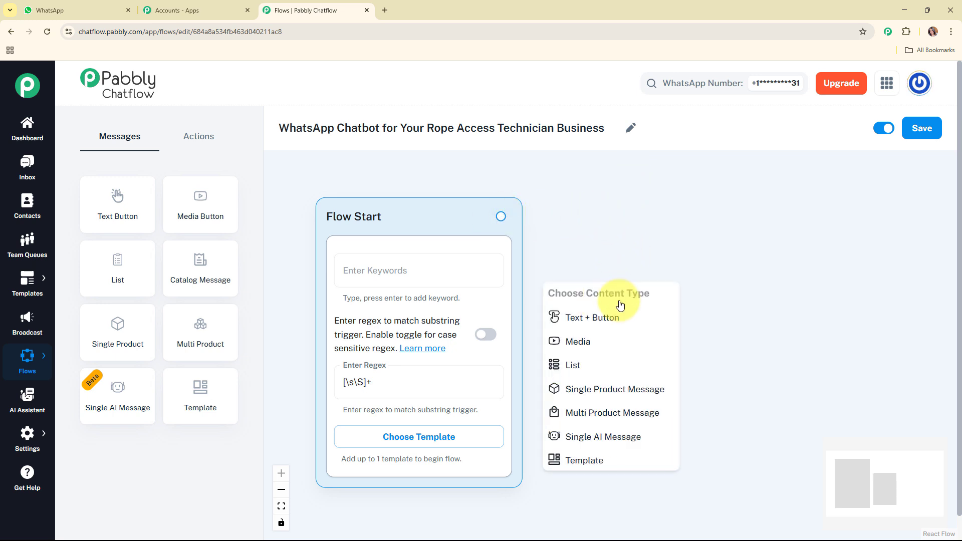
{"action": "left_click", "coordinate": [627, 318]}
{"action": "left_click", "coordinate": [668, 319]}
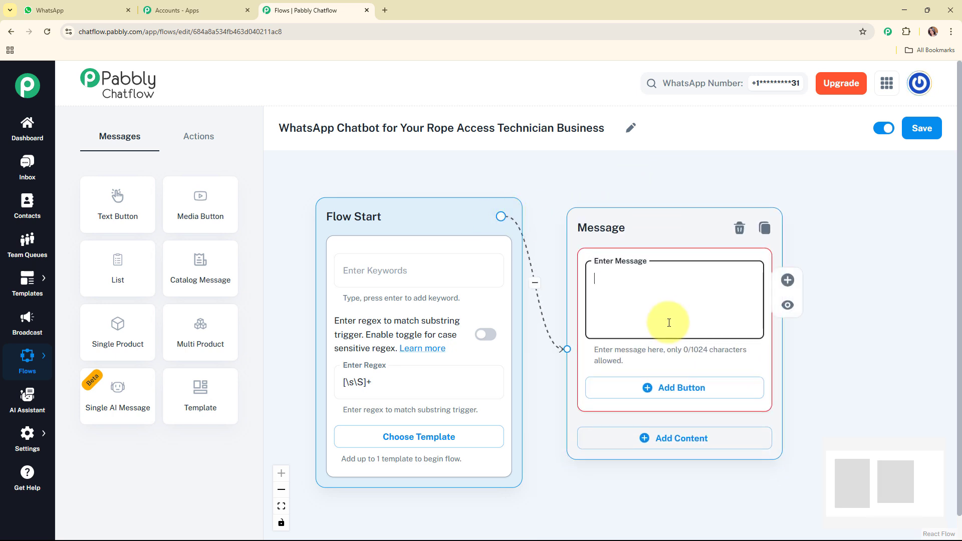
{"action": "key", "text": "ctrl+v"}
{"action": "left_click_drag", "start_coordinate": [754, 313], "coordinate": [753, 263]}
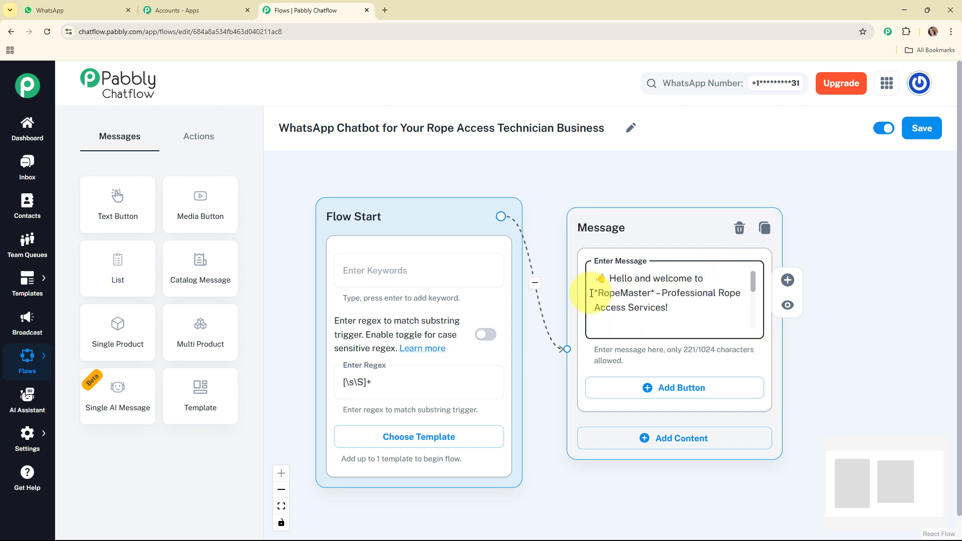
{"action": "left_click_drag", "start_coordinate": [755, 281], "coordinate": [745, 254]}
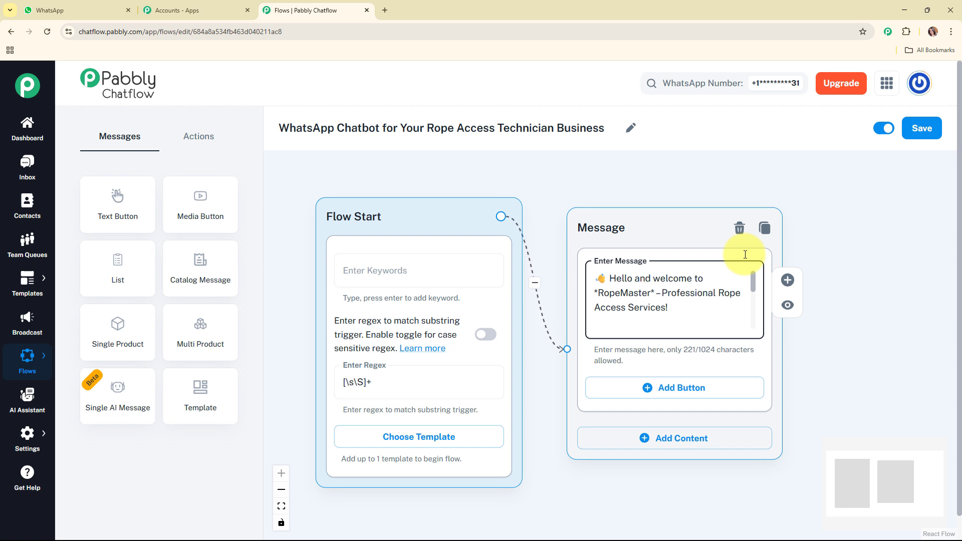
{"action": "left_click_drag", "start_coordinate": [666, 236], "coordinate": [706, 187]}
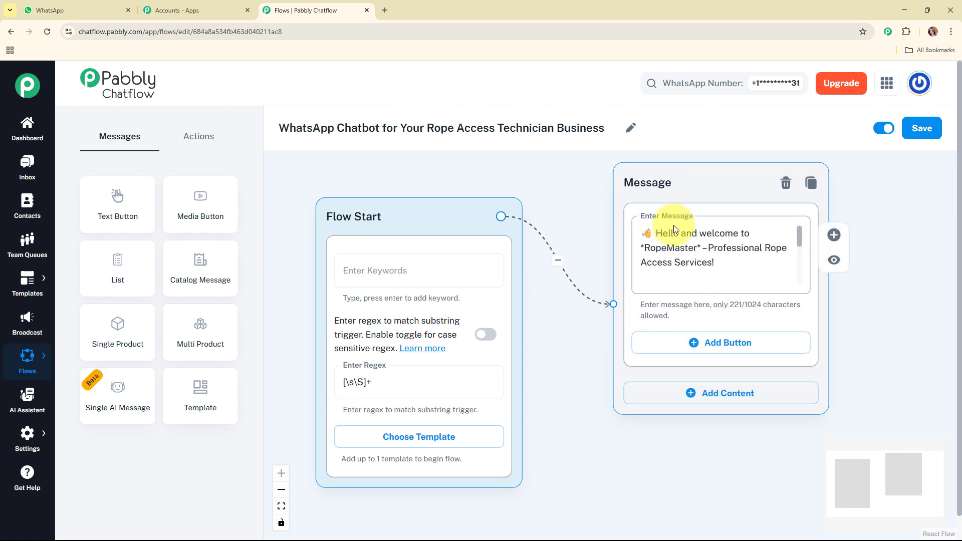
Add three buttons to the welcome message: View Services, Get a Quote and Request a Call, each with its emoji
{"action": "left_click", "coordinate": [712, 342]}
{"action": "left_click", "coordinate": [712, 415]}
{"action": "left_click", "coordinate": [717, 488]}
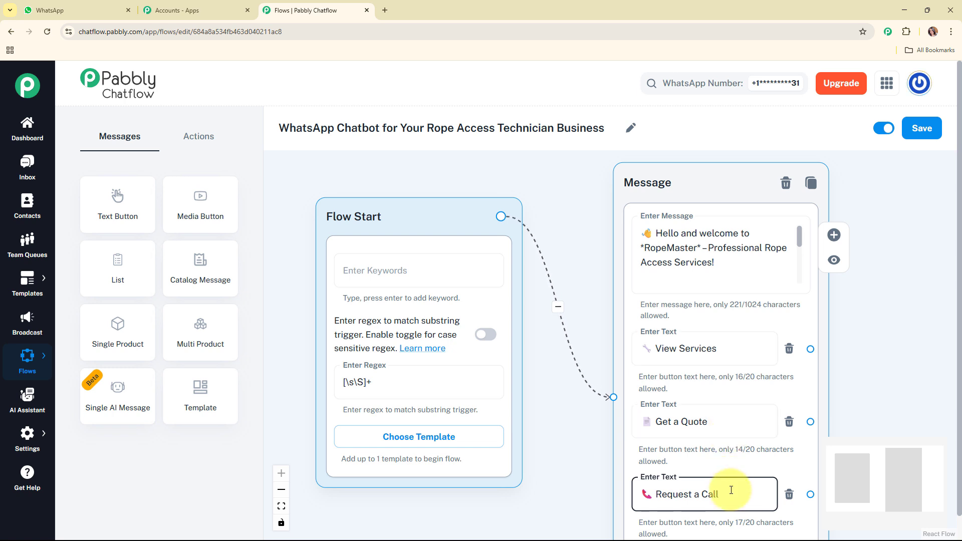
{"action": "left_click", "coordinate": [861, 404]}
Arrange the Flow Start and welcome message nodes side by side, leaving room for reply messages
{"action": "left_click_drag", "start_coordinate": [866, 471], "coordinate": [887, 477]}
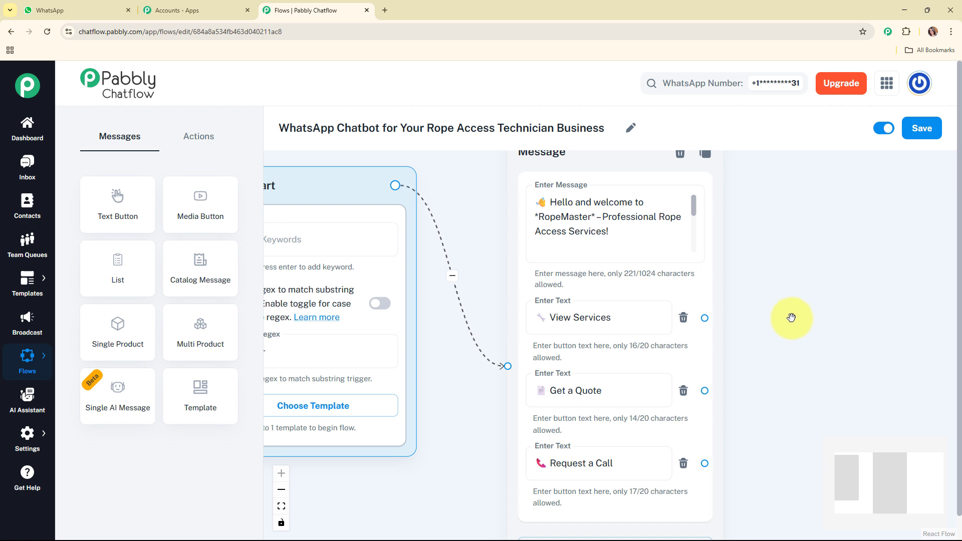
{"action": "scroll", "coordinate": [794, 323], "scroll_direction": "down", "scroll_amount": 3}
{"action": "left_click_drag", "start_coordinate": [399, 218], "coordinate": [350, 221]}
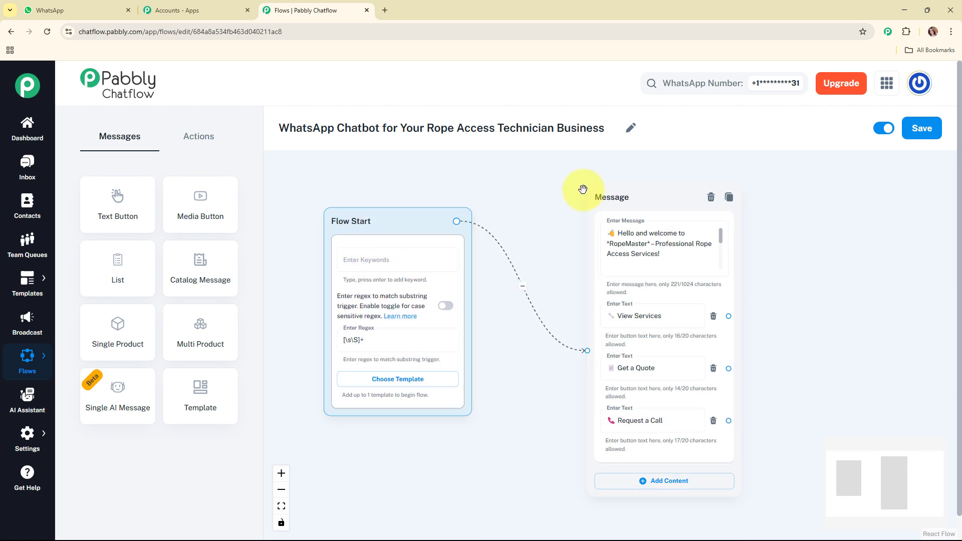
{"action": "left_click_drag", "start_coordinate": [629, 194], "coordinate": [559, 192]}
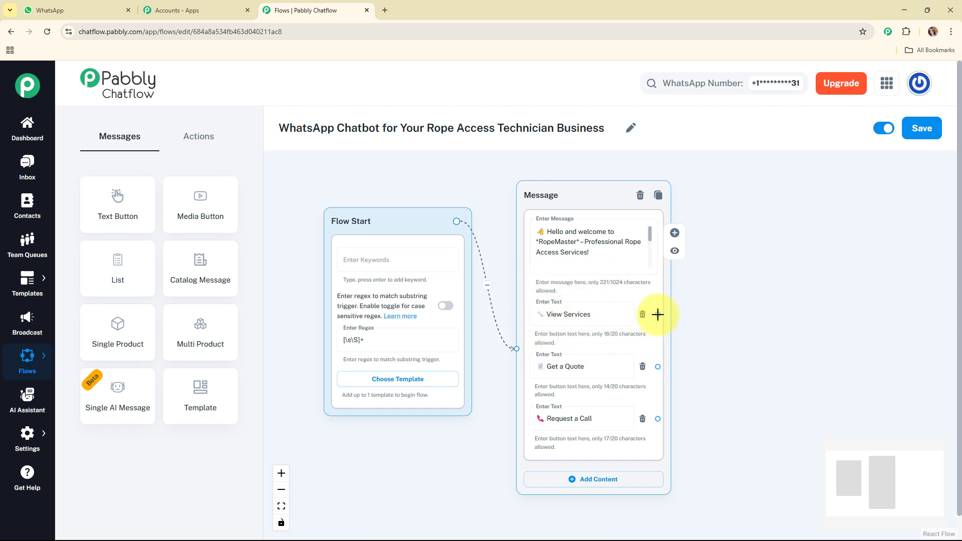
Connect View Services to a new Text + Button message and enter the services text beginning "*Here's what we offer:*"
{"action": "left_click_drag", "start_coordinate": [658, 314], "coordinate": [735, 217]}
{"action": "left_click", "coordinate": [713, 239]}
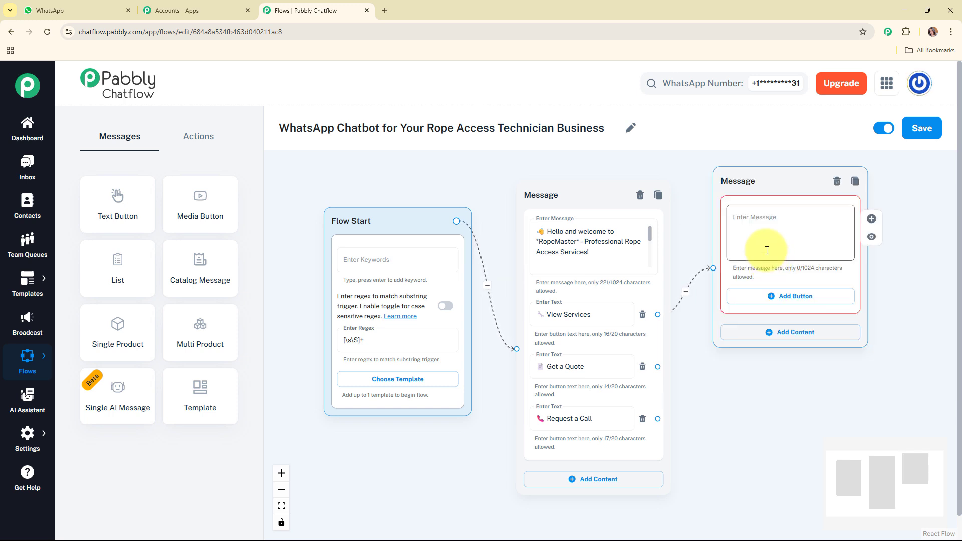
{"action": "left_click", "coordinate": [767, 251]}
{"action": "key", "text": "ctrl+v"}
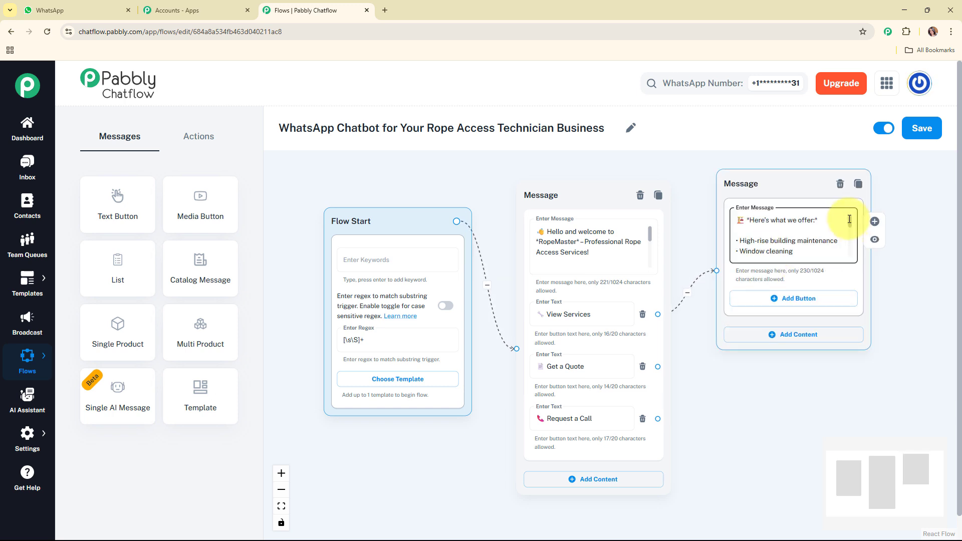
{"action": "left_click_drag", "start_coordinate": [849, 219], "coordinate": [849, 245]}
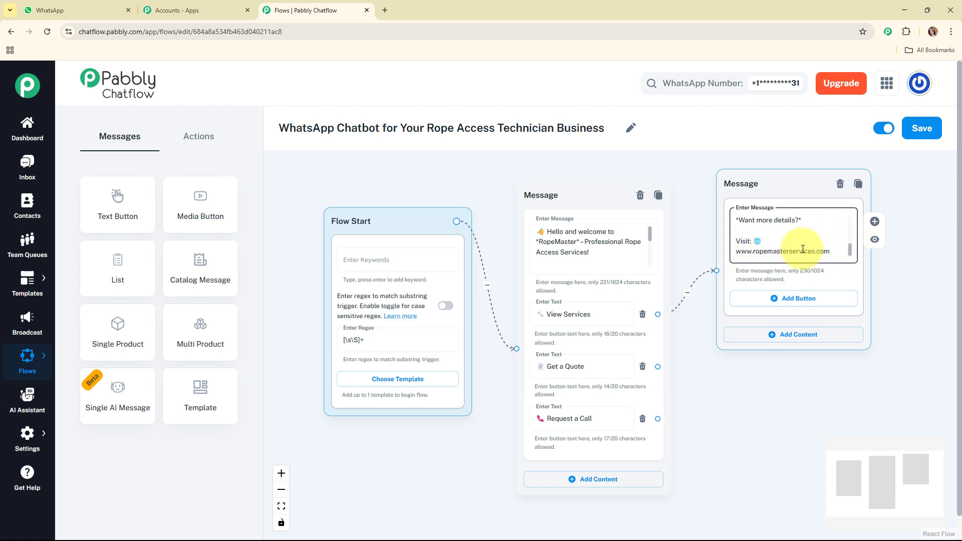
{"action": "left_click_drag", "start_coordinate": [769, 193], "coordinate": [783, 208]}
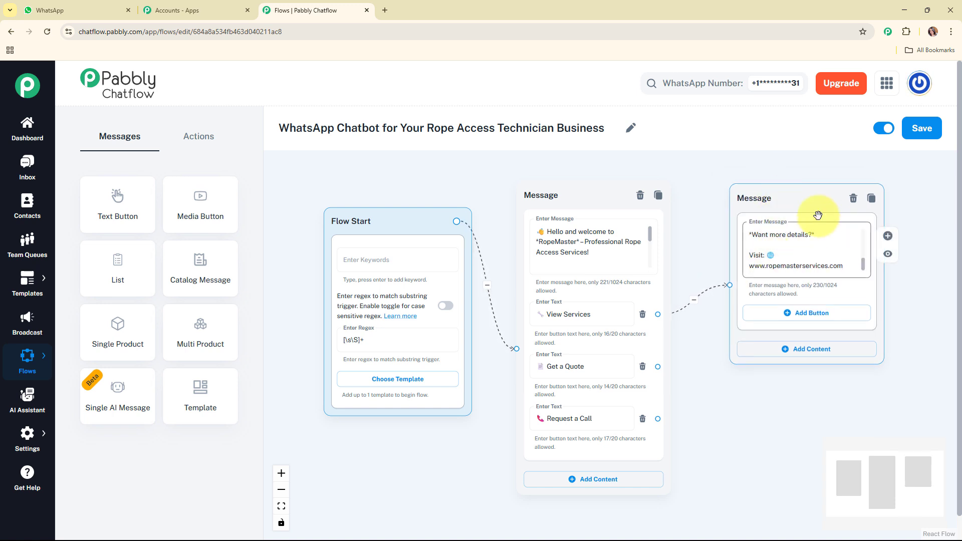
Add Get a Quote and Request a Call buttons to the services message and move it higher on the canvas
{"action": "left_click", "coordinate": [797, 311]}
{"action": "left_click", "coordinate": [814, 365]}
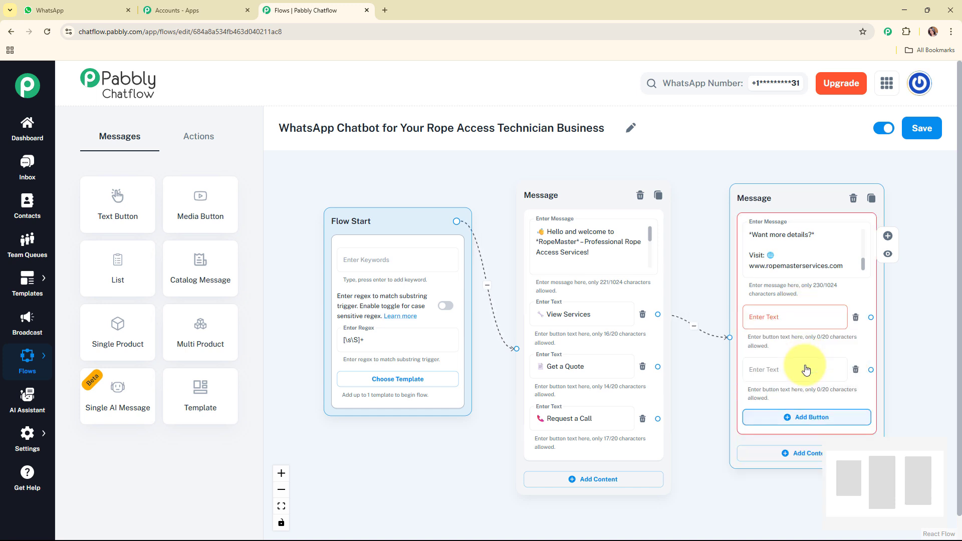
{"action": "left_click_drag", "start_coordinate": [793, 215], "coordinate": [800, 150]}
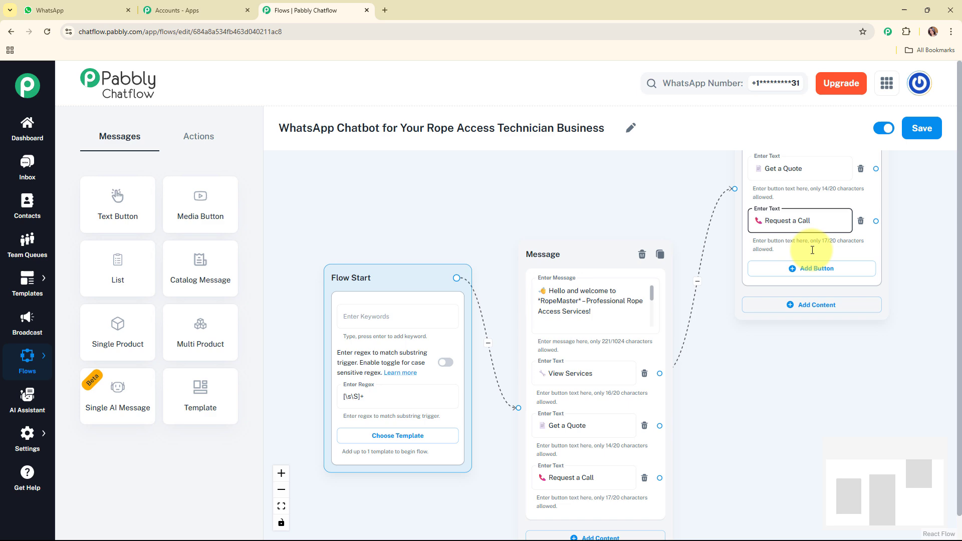
{"action": "mouse_move", "coordinate": [867, 476]}
{"action": "left_mouse_down"}
{"action": "mouse_move", "coordinate": [870, 462]}
{"action": "mouse_move", "coordinate": [881, 472]}
{"action": "left_mouse_up"}
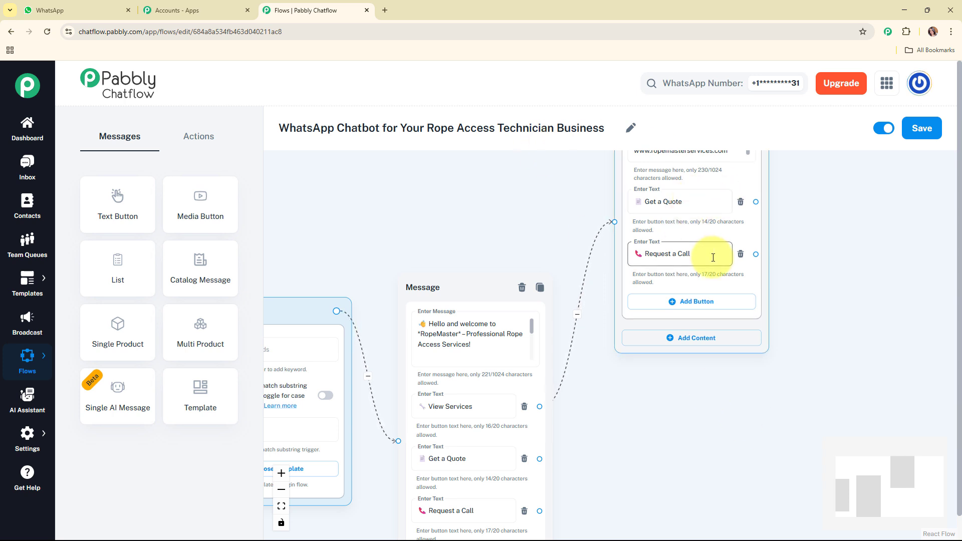
Connect the welcome message's Get a Quote button to a new Text + Button message and enter the text beginning "*Please visit our website to request a quote:*"
{"action": "left_click_drag", "start_coordinate": [847, 510], "coordinate": [847, 519]}
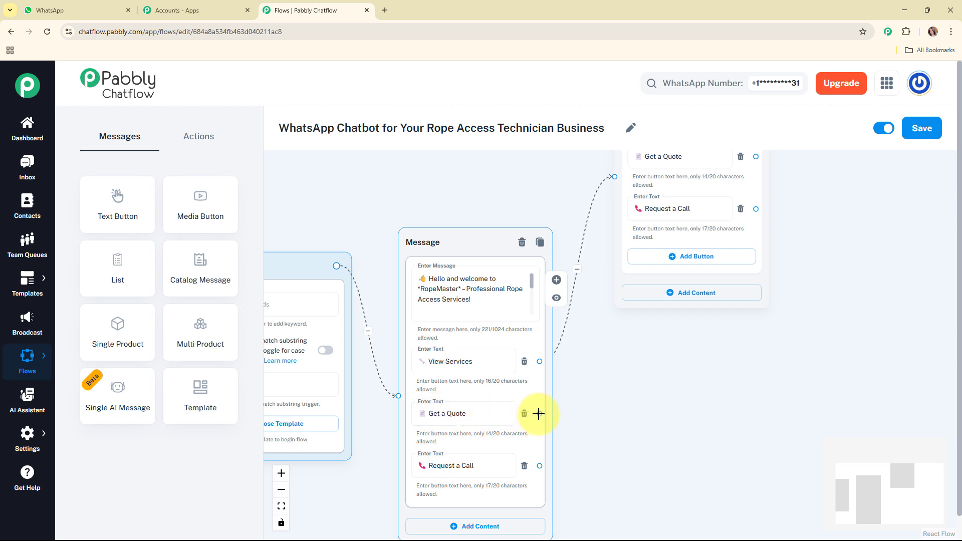
{"action": "left_click_drag", "start_coordinate": [539, 414], "coordinate": [683, 341]}
{"action": "left_click", "coordinate": [683, 369]}
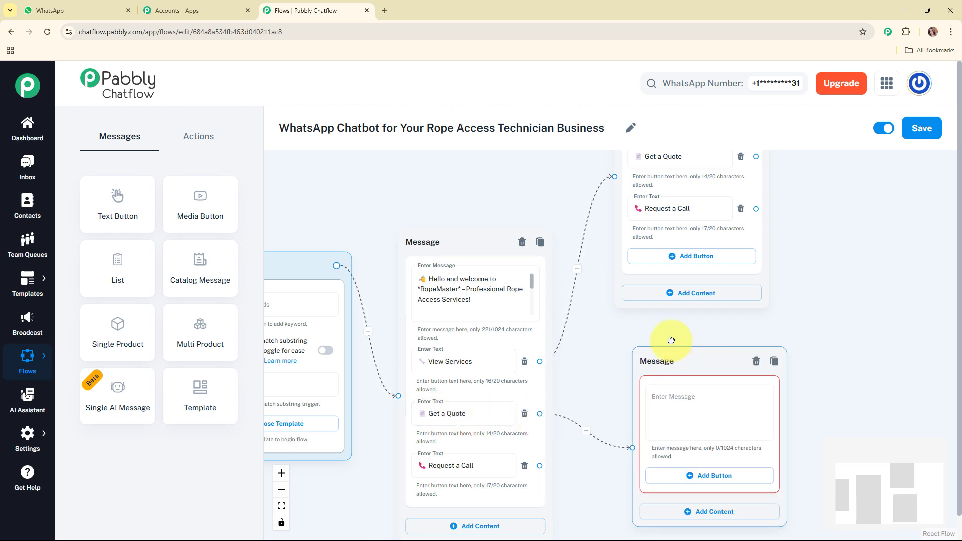
{"action": "left_click", "coordinate": [655, 390]}
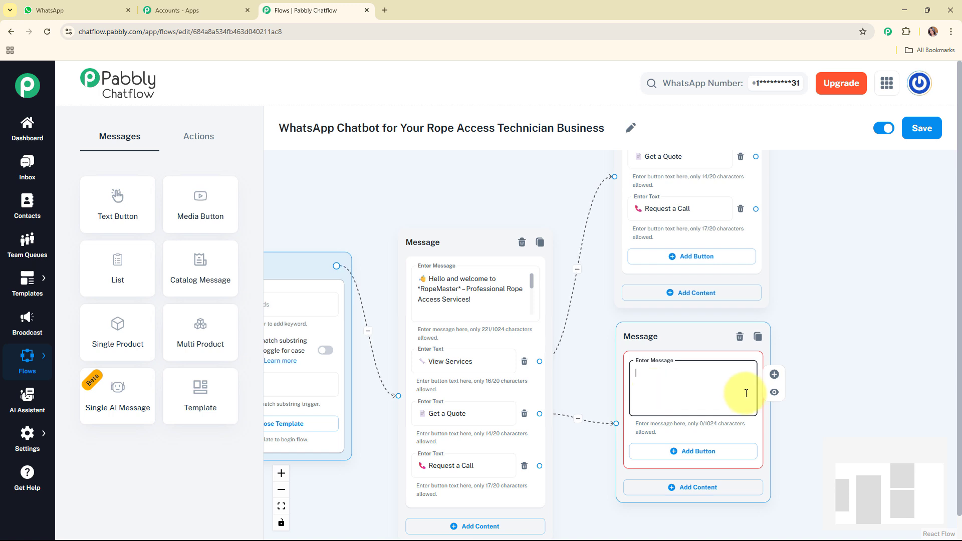
{"action": "key", "text": "ctrl+v"}
{"action": "scroll", "coordinate": [747, 391], "scroll_direction": "up", "scroll_amount": 3}
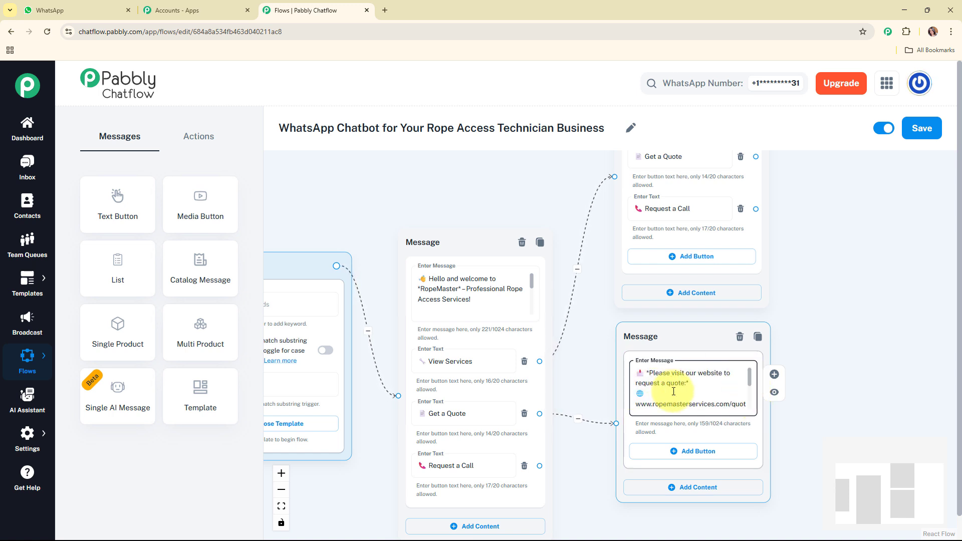
{"action": "left_click_drag", "start_coordinate": [750, 382], "coordinate": [750, 403]}
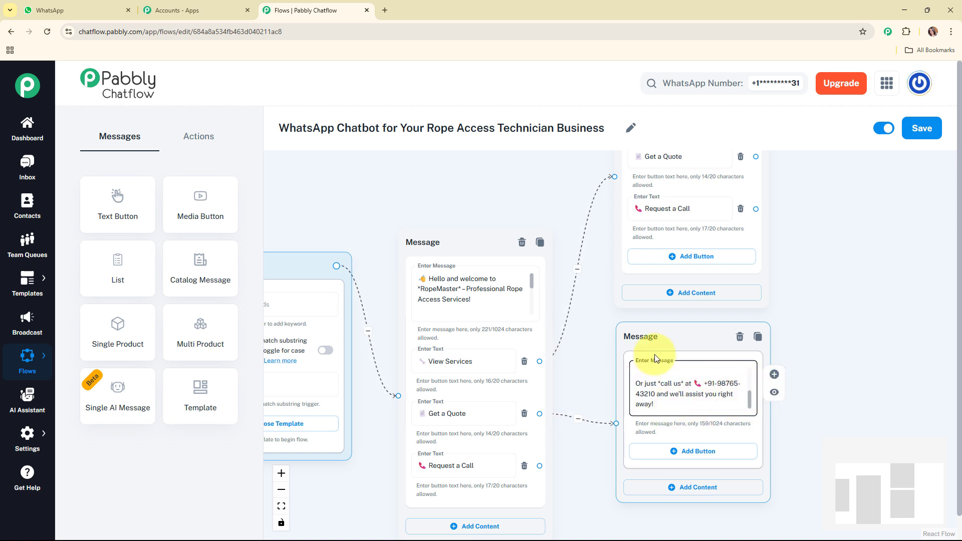
{"action": "left_click_drag", "start_coordinate": [651, 338], "coordinate": [658, 338]}
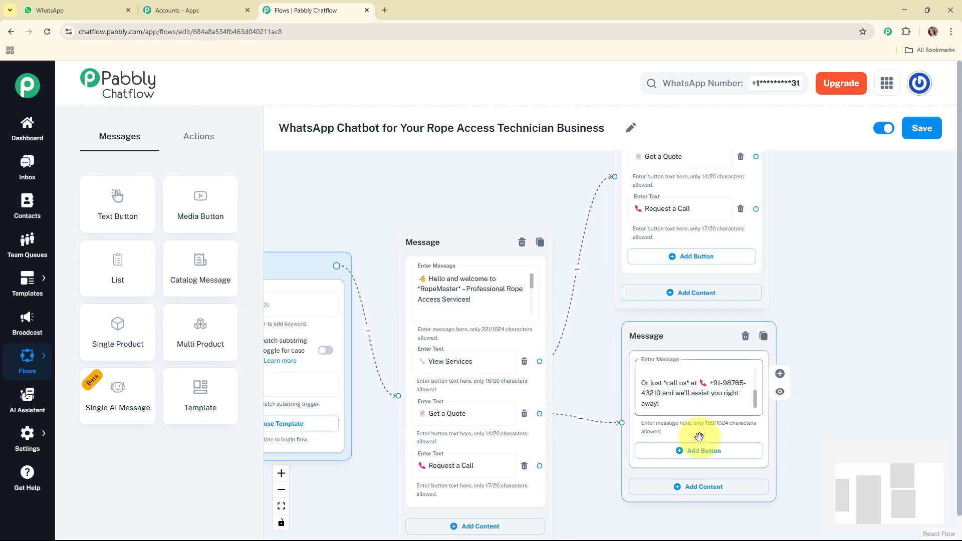
Add View Services and Request a Call buttons to the quote message
{"action": "left_click", "coordinate": [708, 450]}
{"action": "left_click", "coordinate": [708, 503]}
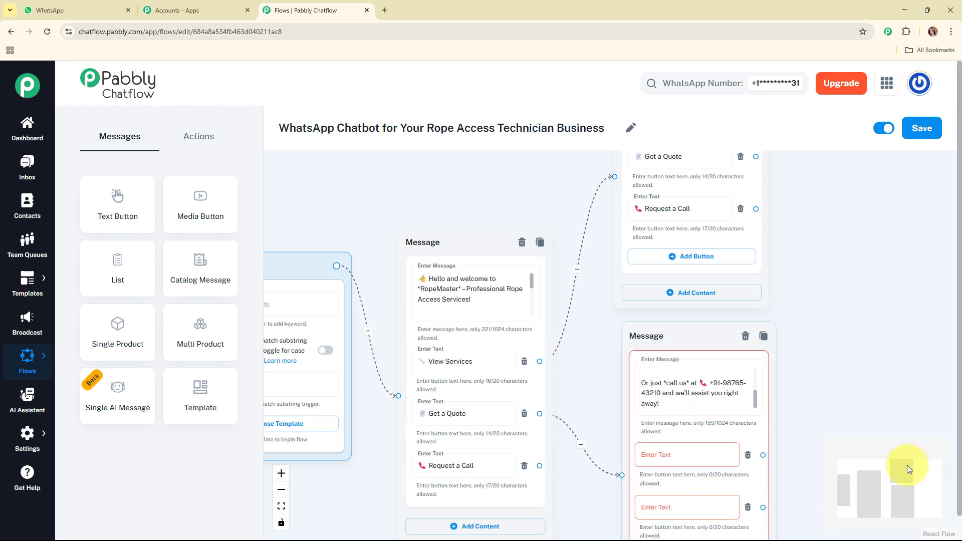
{"action": "left_click_drag", "start_coordinate": [903, 468], "coordinate": [902, 485]}
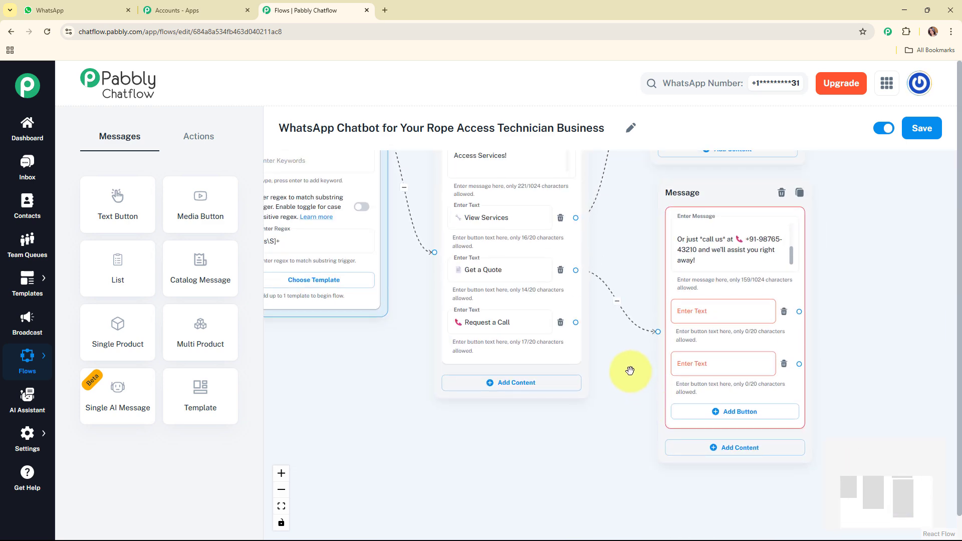
{"action": "left_click", "coordinate": [682, 369]}
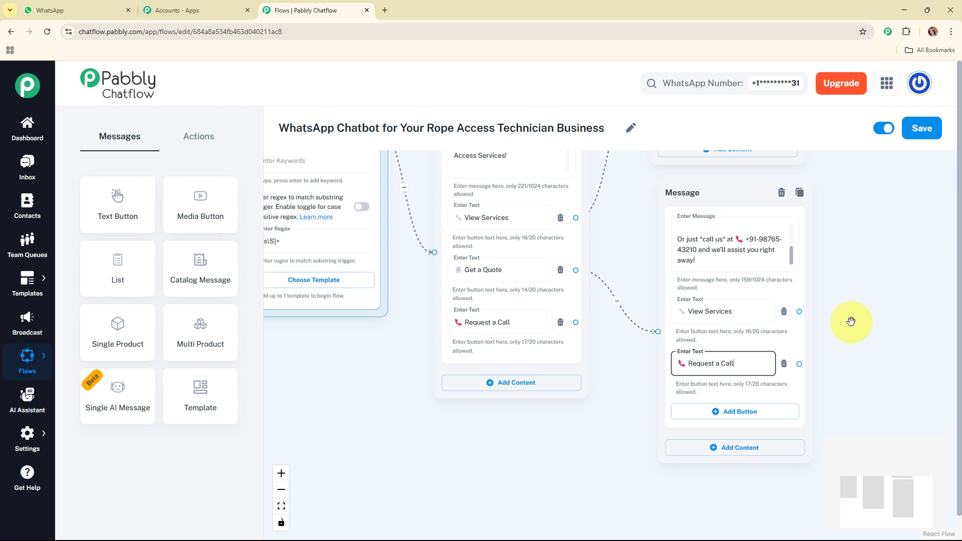
Reposition the Flow Start and welcome message nodes farther from the reply messages to free up canvas space
{"action": "scroll", "coordinate": [851, 321], "scroll_direction": "down", "scroll_amount": 3}
{"action": "left_click_drag", "start_coordinate": [468, 187], "coordinate": [343, 225]}
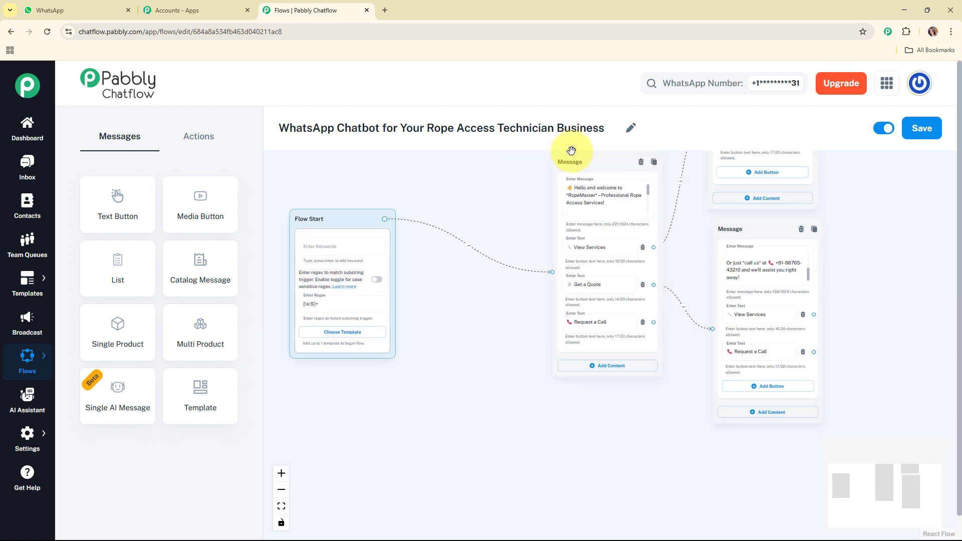
{"action": "left_click_drag", "start_coordinate": [571, 150], "coordinate": [467, 195]}
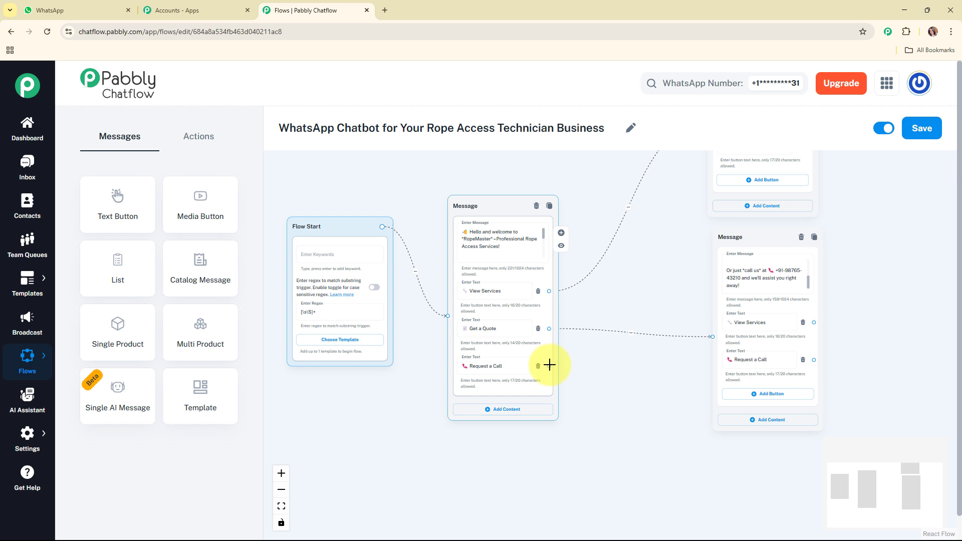
Connect the welcome message's Request a Call button to a new Text + Button message and enter the text beginning "✅ Got it!"
{"action": "left_click_drag", "start_coordinate": [549, 366], "coordinate": [745, 460]}
{"action": "left_click", "coordinate": [687, 472]}
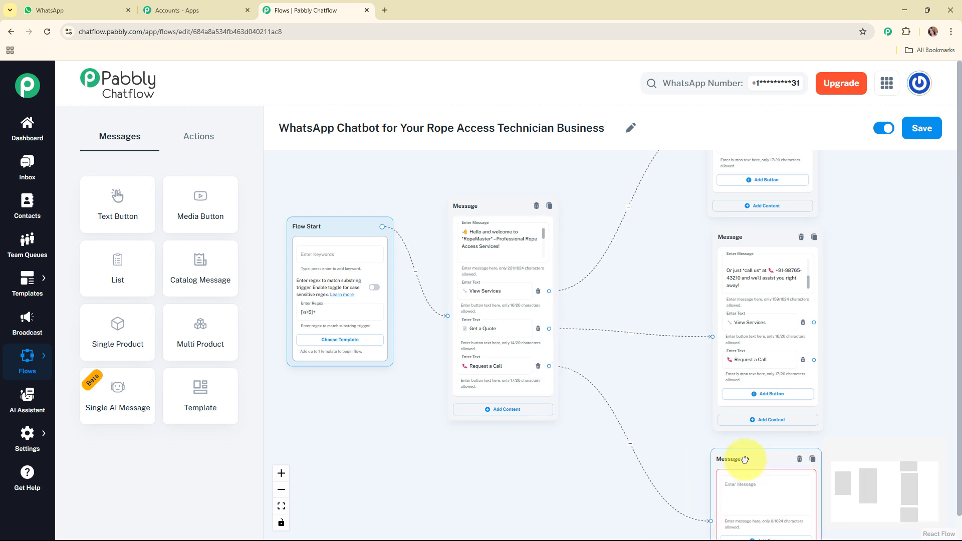
{"action": "left_click", "coordinate": [706, 346]}
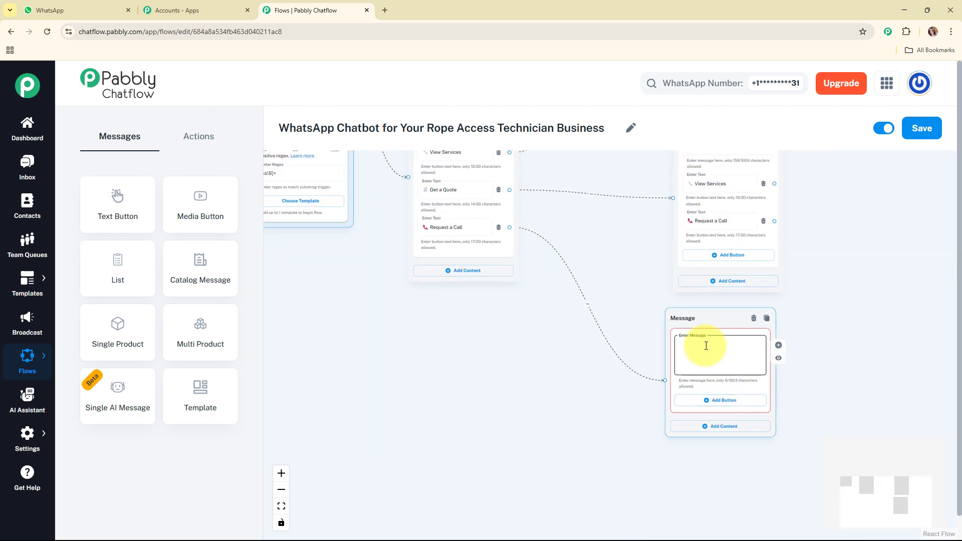
{"action": "key", "text": "ctrl+v"}
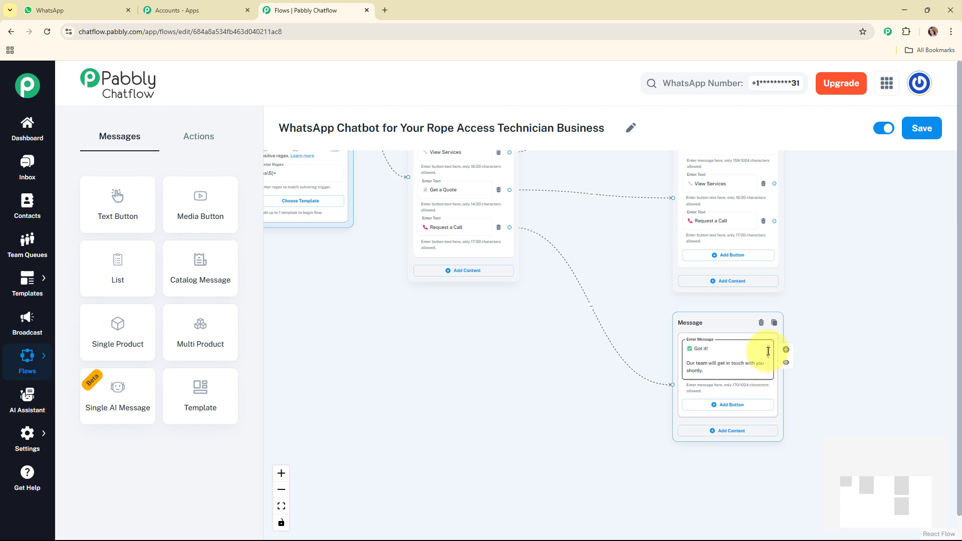
{"action": "scroll", "coordinate": [768, 351], "scroll_direction": "down", "scroll_amount": 3}
{"action": "scroll", "coordinate": [770, 363], "scroll_direction": "down", "scroll_amount": 1}
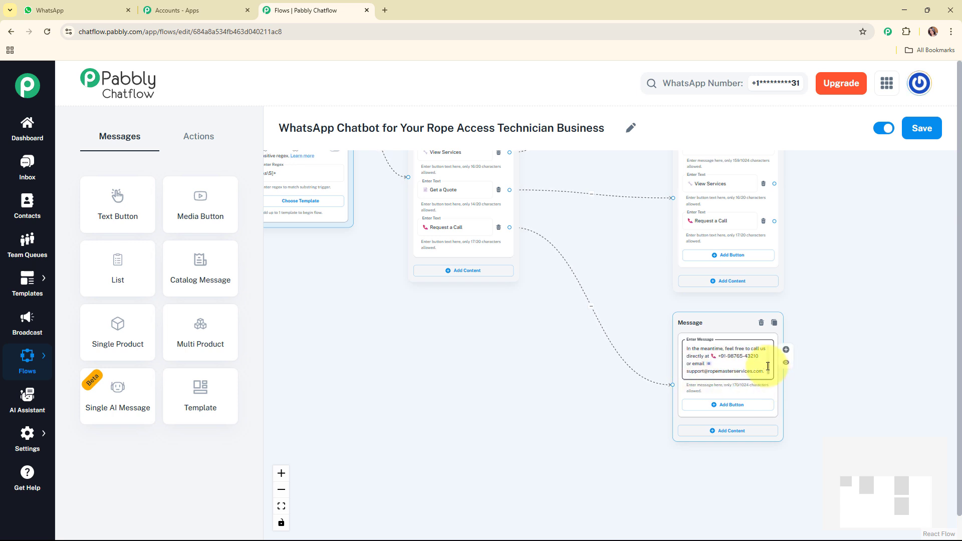
{"action": "scroll", "coordinate": [771, 361], "scroll_direction": "up", "scroll_amount": 4}
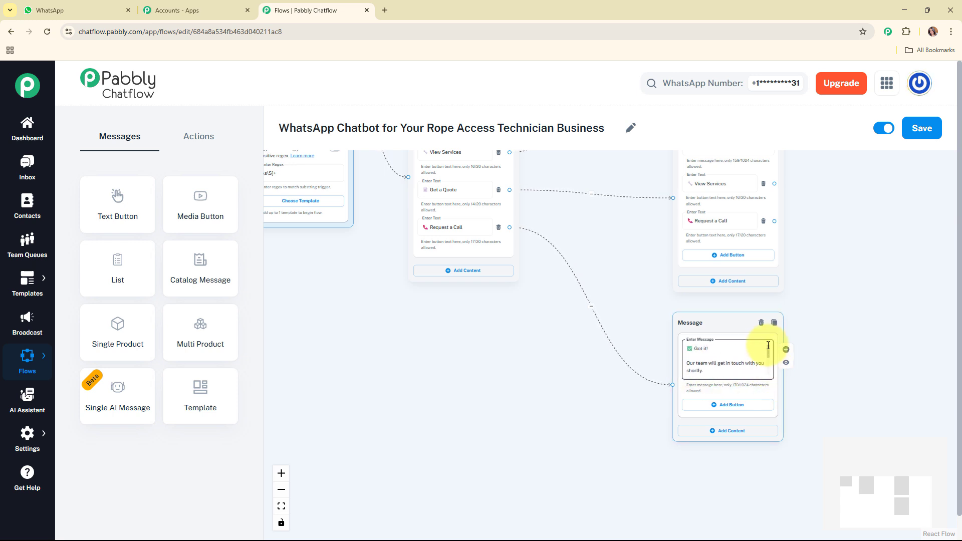
Add View Services and Get a Quote buttons to the call-request message and move Flow Start and the welcome message farther from the replies
{"action": "left_click", "coordinate": [712, 407]}
{"action": "left_click", "coordinate": [729, 443]}
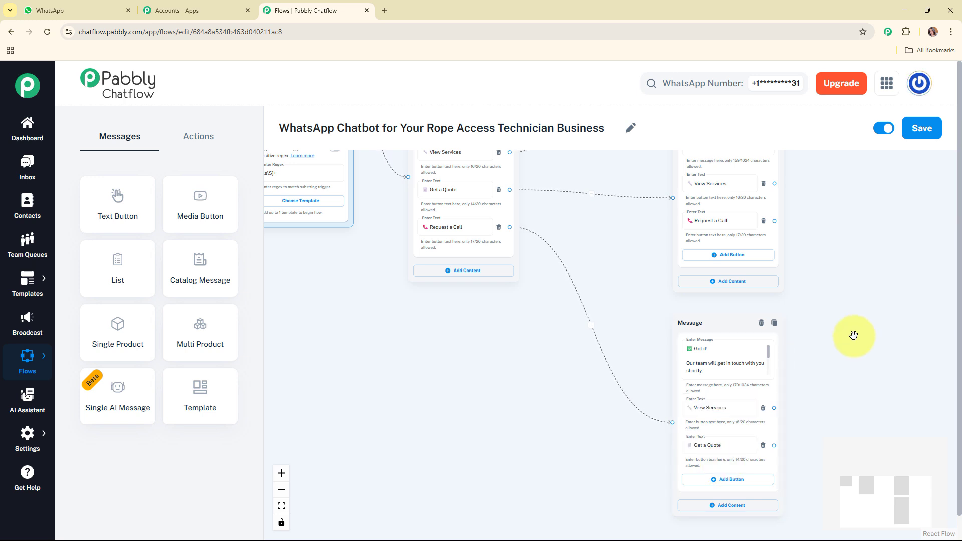
{"action": "scroll", "coordinate": [849, 337], "scroll_direction": "down", "scroll_amount": 3}
{"action": "left_click_drag", "start_coordinate": [499, 177], "coordinate": [397, 211]}
{"action": "left_click_drag", "start_coordinate": [584, 164], "coordinate": [507, 191]}
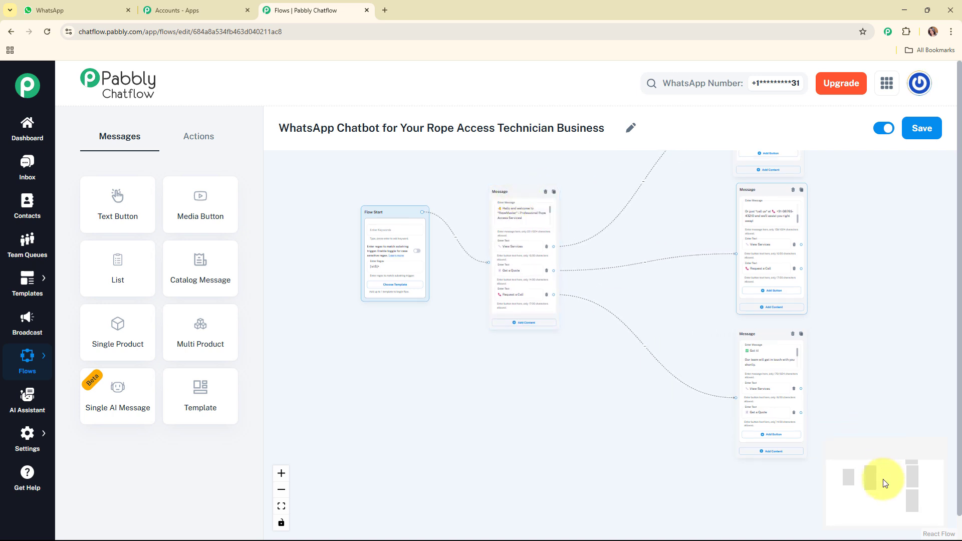
Connect the services message's Get a Quote button to the quote message and its Request a Call button to the call-request message
{"action": "left_click_drag", "start_coordinate": [879, 489], "coordinate": [910, 479]}
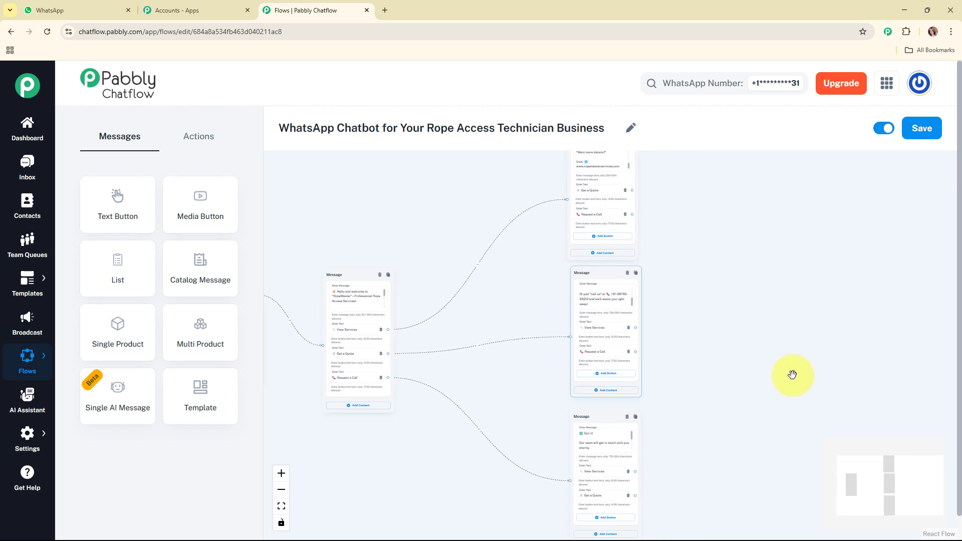
{"action": "scroll", "coordinate": [704, 171], "scroll_direction": "up", "scroll_amount": 2}
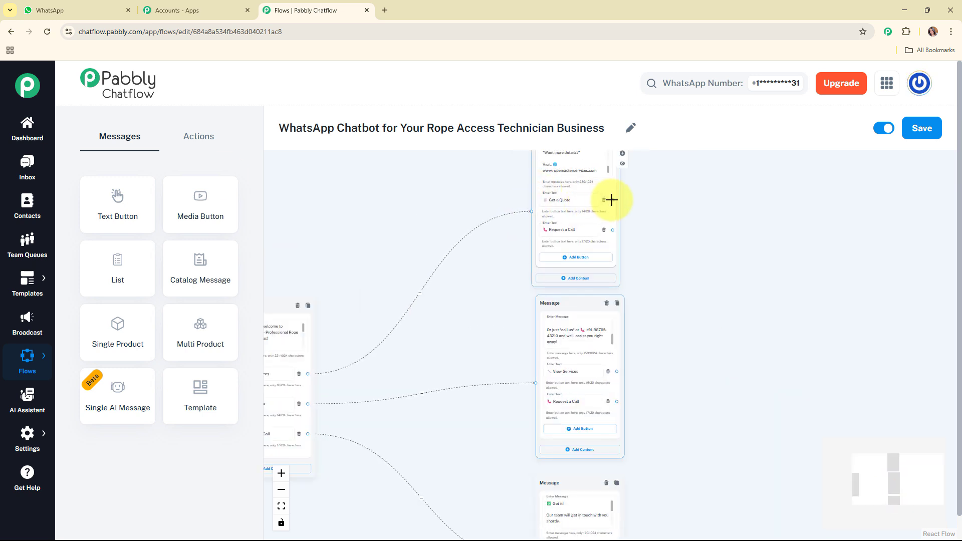
{"action": "left_click_drag", "start_coordinate": [611, 200], "coordinate": [534, 382]}
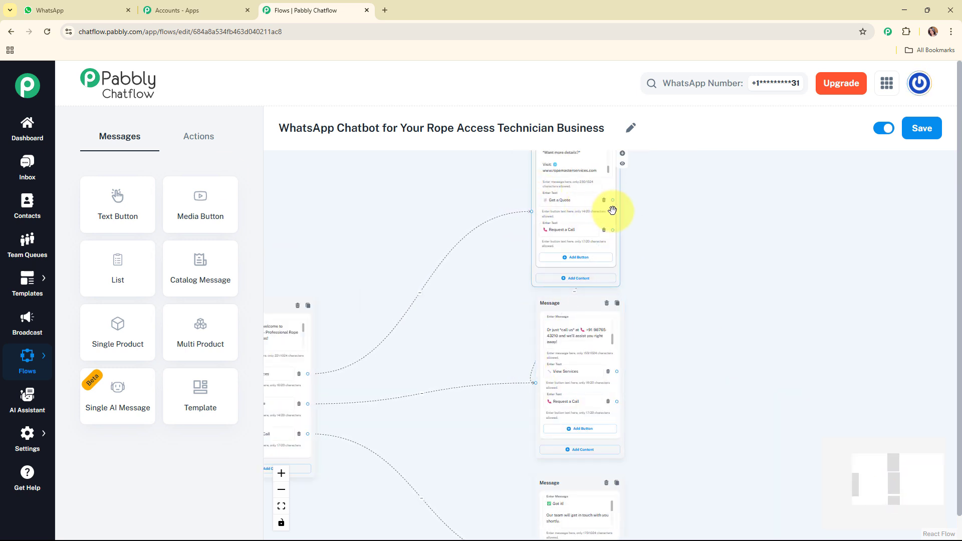
{"action": "left_click_drag", "start_coordinate": [613, 229], "coordinate": [534, 421]}
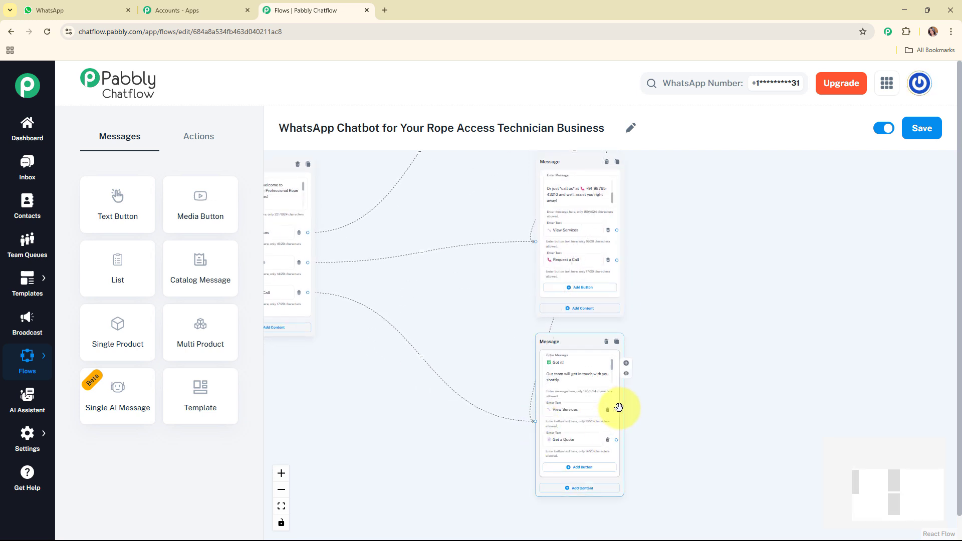
Link the View Services buttons of the call-request and quote messages to the services message, and cross-link their Request a Call and Get a Quote buttons
{"action": "left_click_drag", "start_coordinate": [616, 409], "coordinate": [531, 193]}
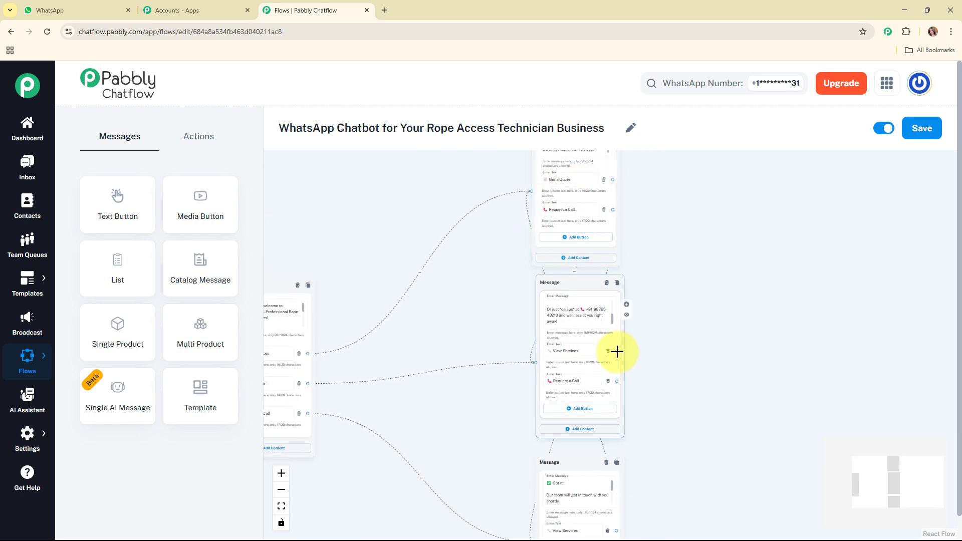
{"action": "left_click_drag", "start_coordinate": [616, 350], "coordinate": [531, 190]}
{"action": "left_click_drag", "start_coordinate": [617, 381], "coordinate": [533, 365]}
{"action": "left_click_drag", "start_coordinate": [617, 382], "coordinate": [536, 186]}
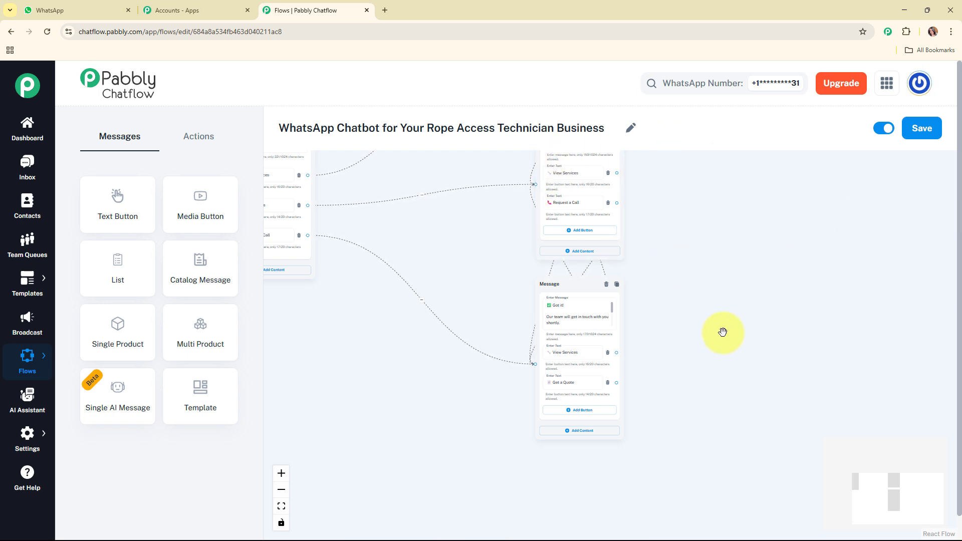
Move the welcome message and Flow Start nodes closer to the three reply messages
{"action": "scroll", "coordinate": [722, 333], "scroll_direction": "down", "scroll_amount": 2}
{"action": "left_click_drag", "start_coordinate": [856, 489], "coordinate": [860, 467]}
{"action": "left_click_drag", "start_coordinate": [384, 299], "coordinate": [449, 310]}
{"action": "left_click_drag", "start_coordinate": [273, 316], "coordinate": [364, 319]}
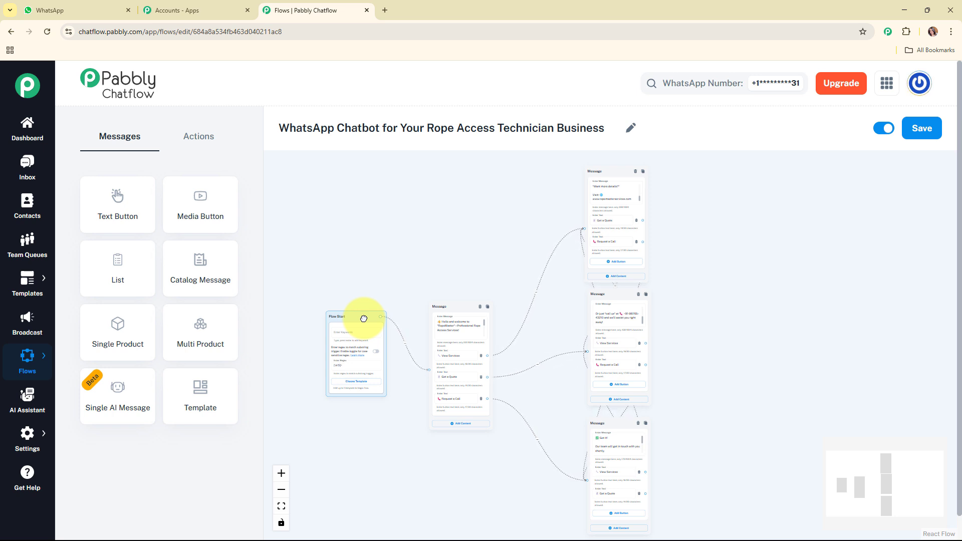
Show the available flow actions, fit the whole chatbot layout in view, and save the flow
{"action": "left_click", "coordinate": [190, 140]}
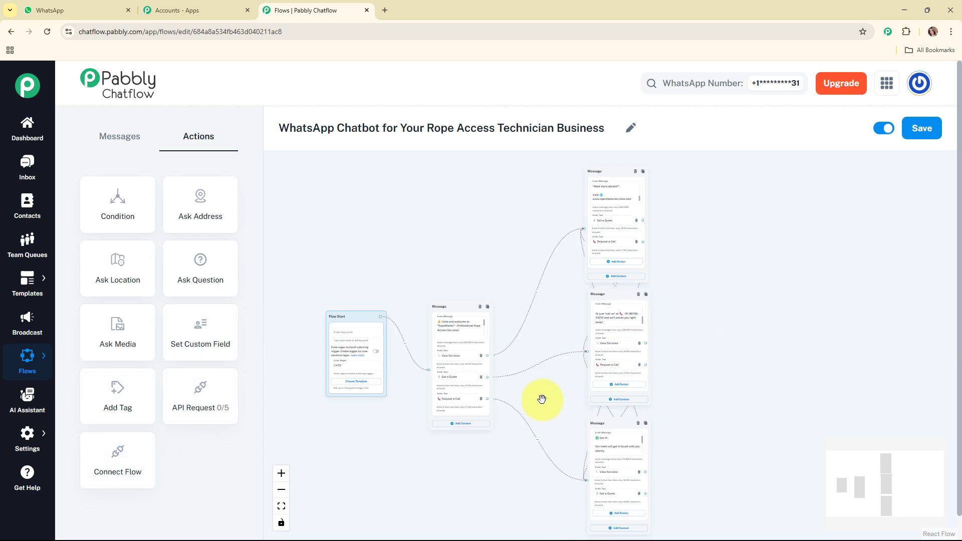
{"action": "left_click_drag", "start_coordinate": [866, 463], "coordinate": [873, 496]}
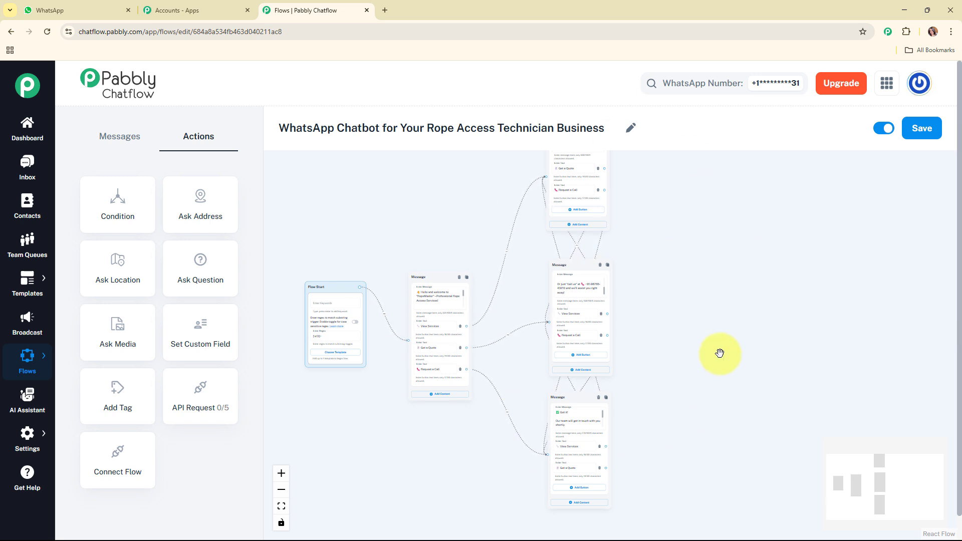
{"action": "left_click_drag", "start_coordinate": [721, 352], "coordinate": [778, 408]}
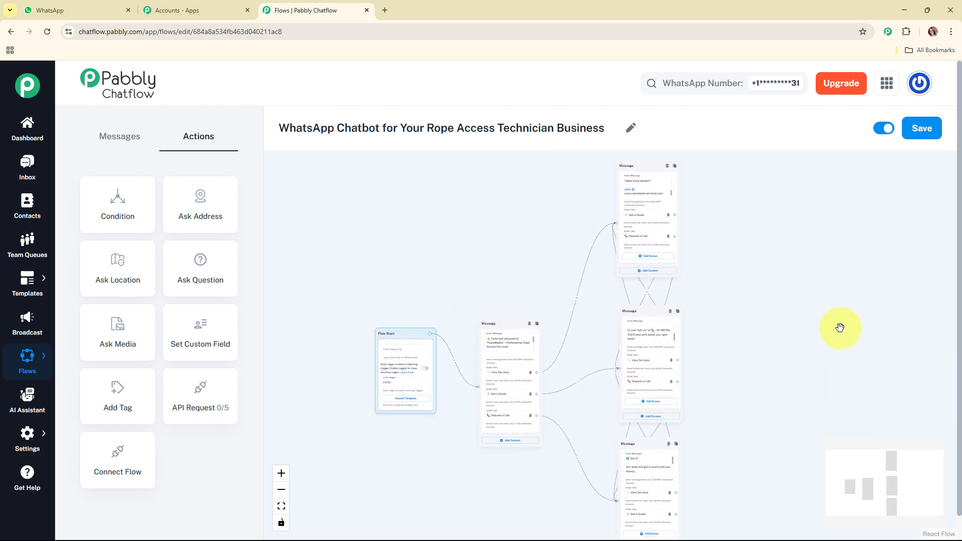
{"action": "left_click", "coordinate": [912, 133]}
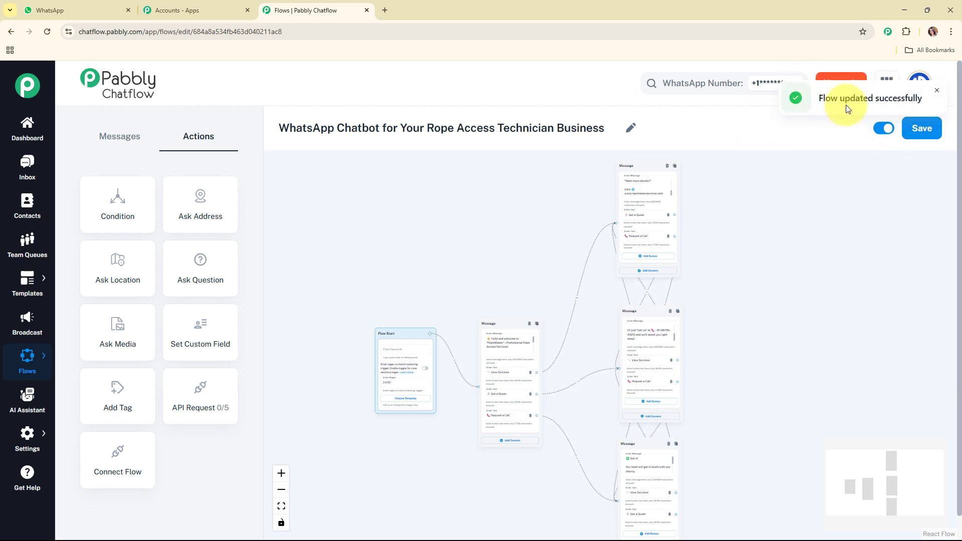
{"action": "left_click", "coordinate": [936, 93]}
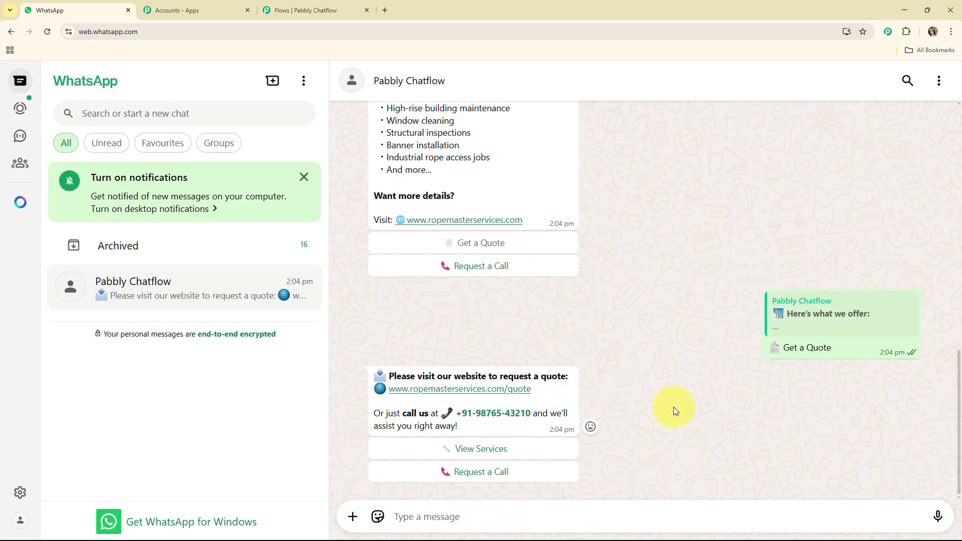
Switch to WhatsApp Web and clear the Pabbly Chatflow chat
{"action": "left_click", "coordinate": [939, 82]}
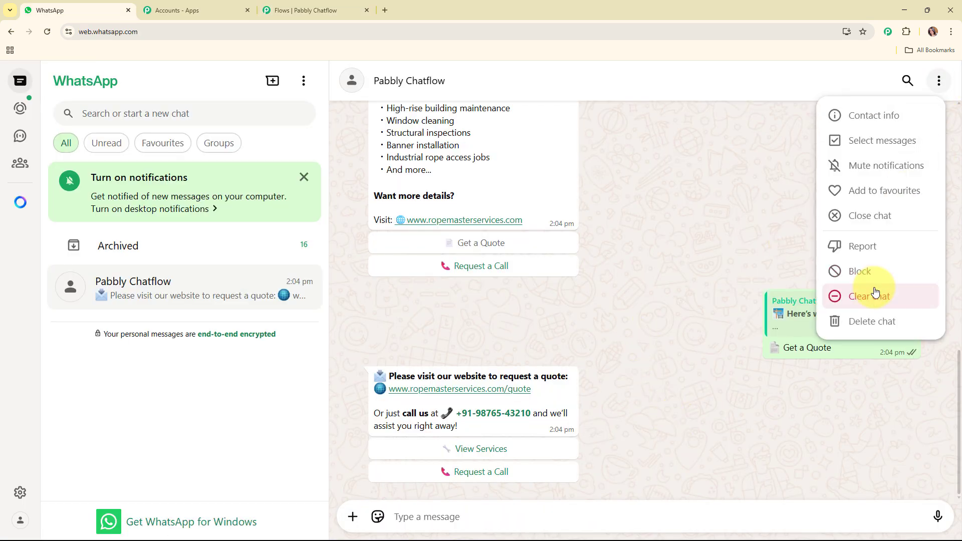
{"action": "left_click", "coordinate": [875, 294]}
{"action": "left_click", "coordinate": [567, 353]}
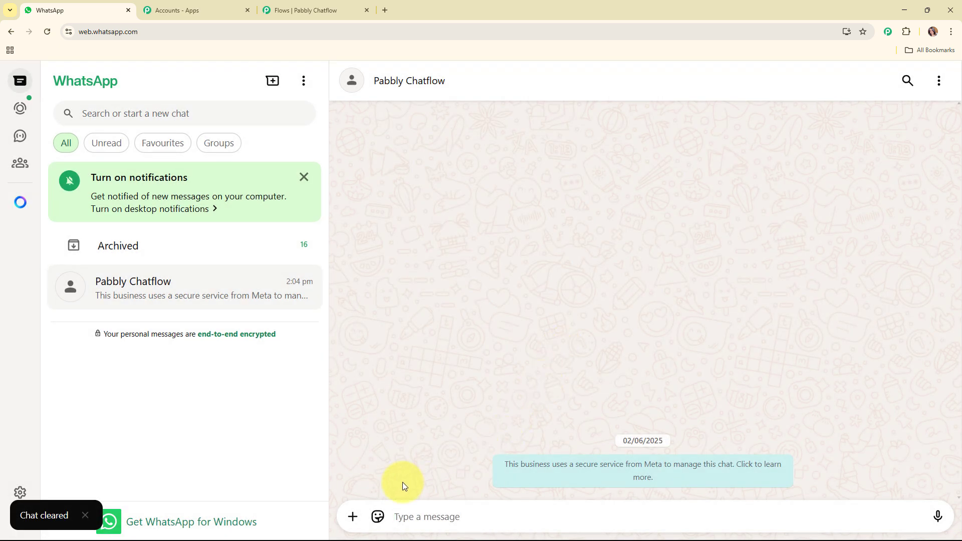
Test the chatbot with the message "Hey I want to know about your services" and its Get a Quote option, and return to Pabbly Chatflow
{"action": "type", "text": "H"}
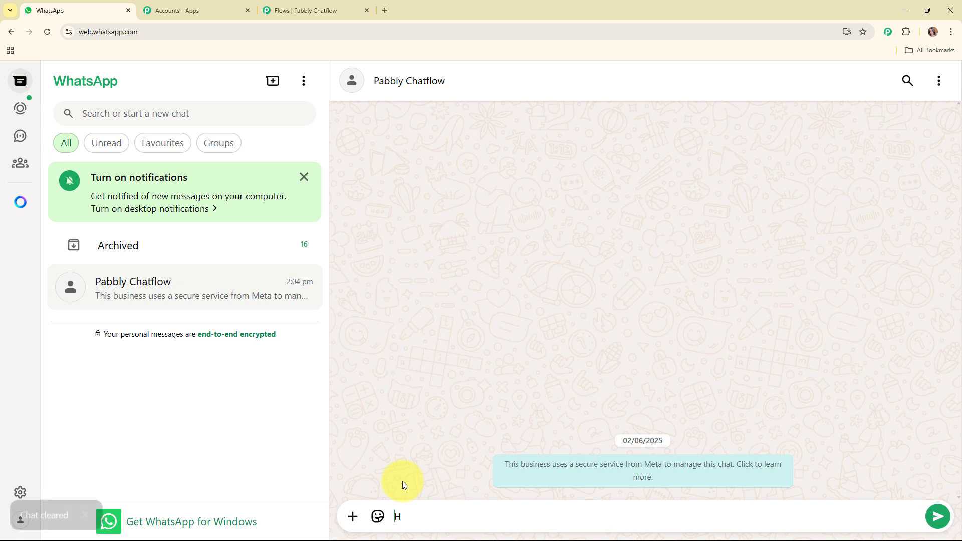
{"action": "type", "text": "ey I want to know about your services"}
{"action": "key", "text": "Return"}
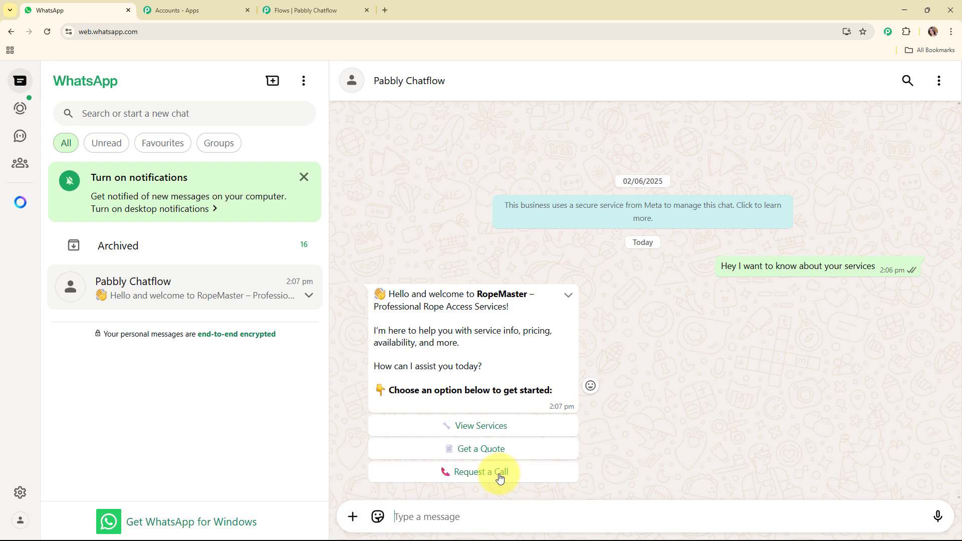
{"action": "left_click", "coordinate": [492, 448]}
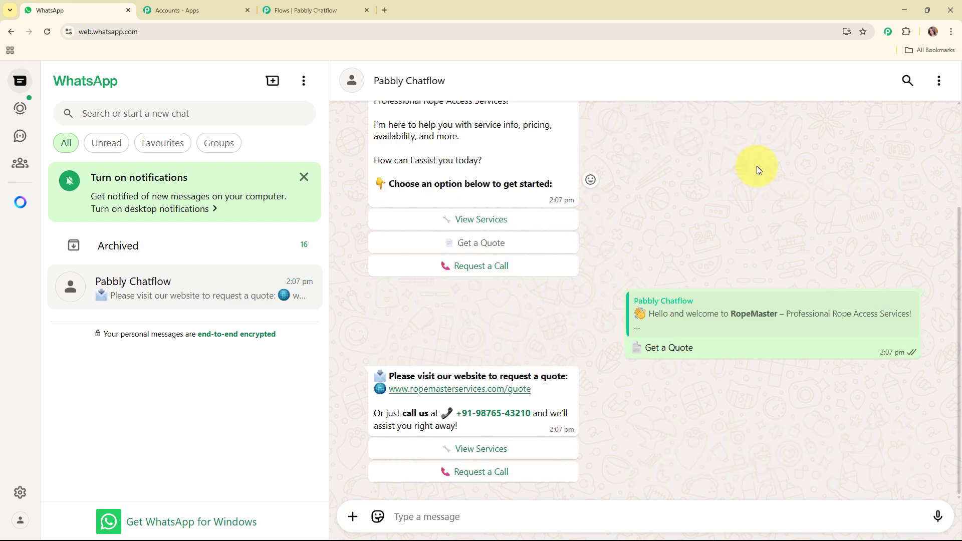
{"action": "left_click", "coordinate": [295, 7]}
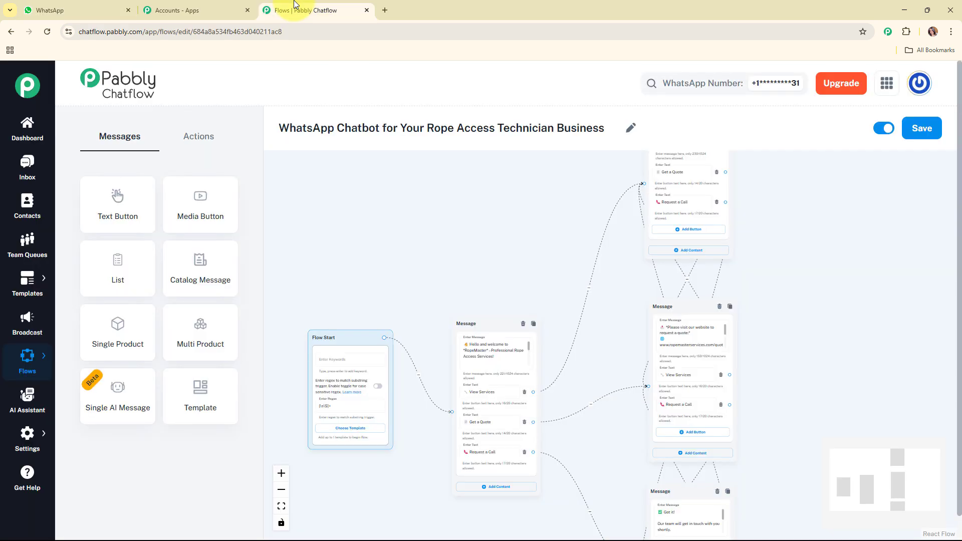